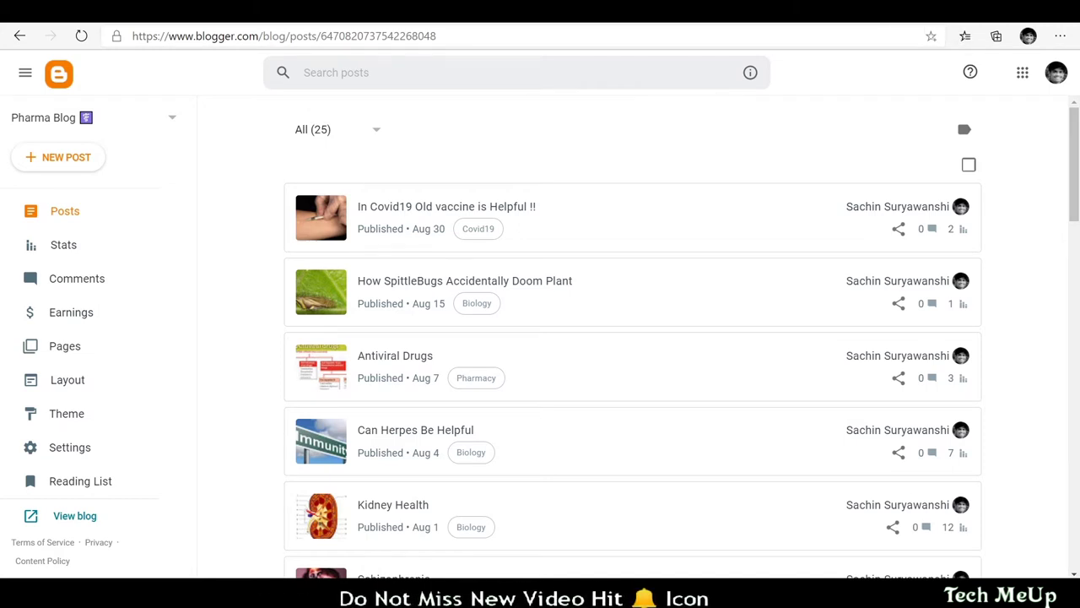
Search the web for "google analytics" in a new browser tab
{"action": "key", "text": "ctrl+t"}
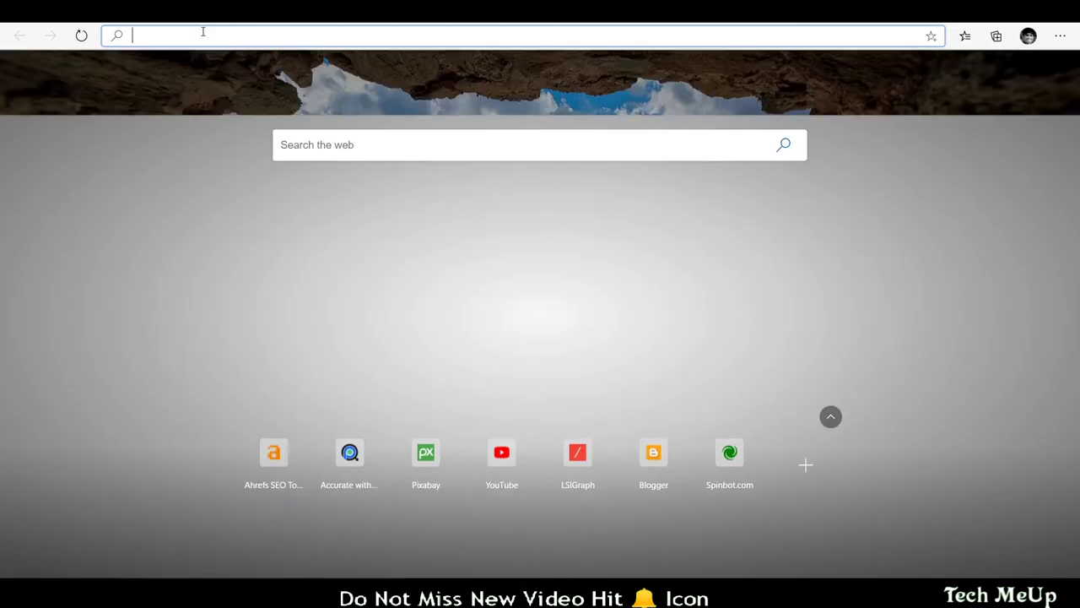
{"action": "type", "text": "g"}
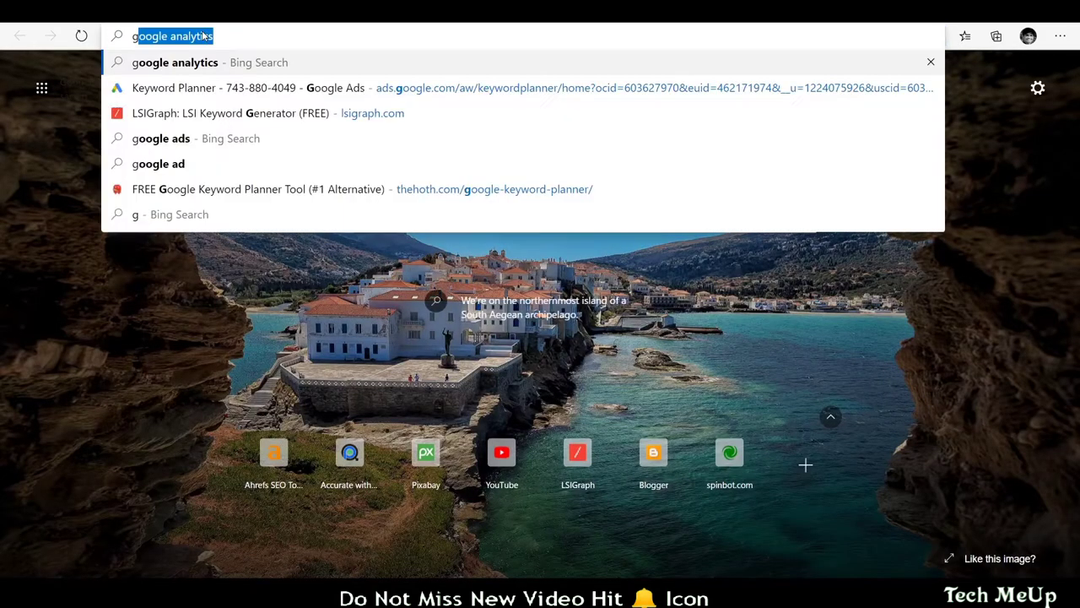
{"action": "type", "text": "oo"}
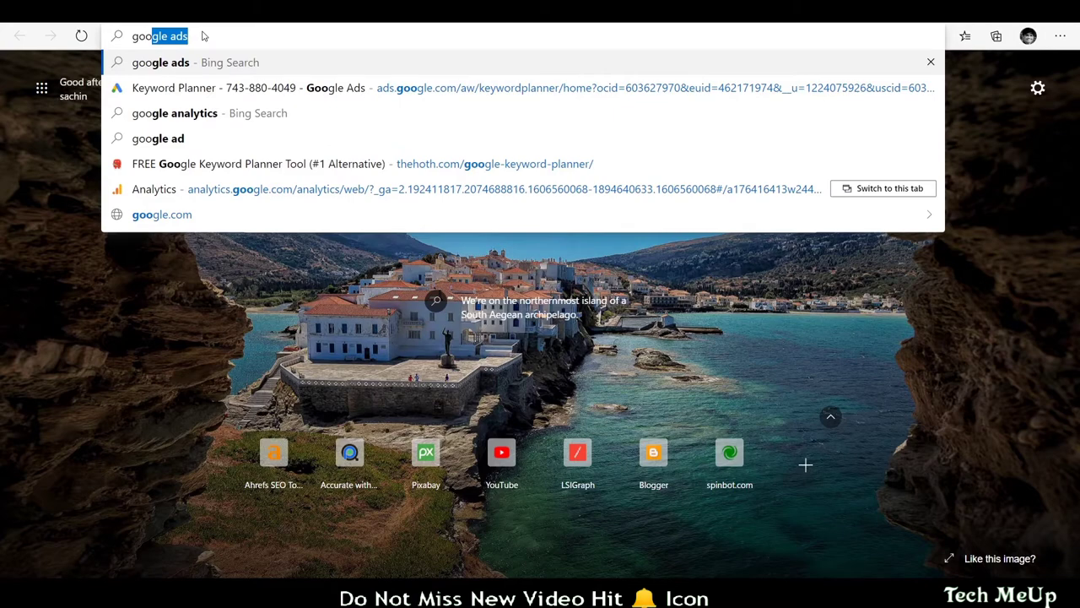
{"action": "type", "text": "g"}
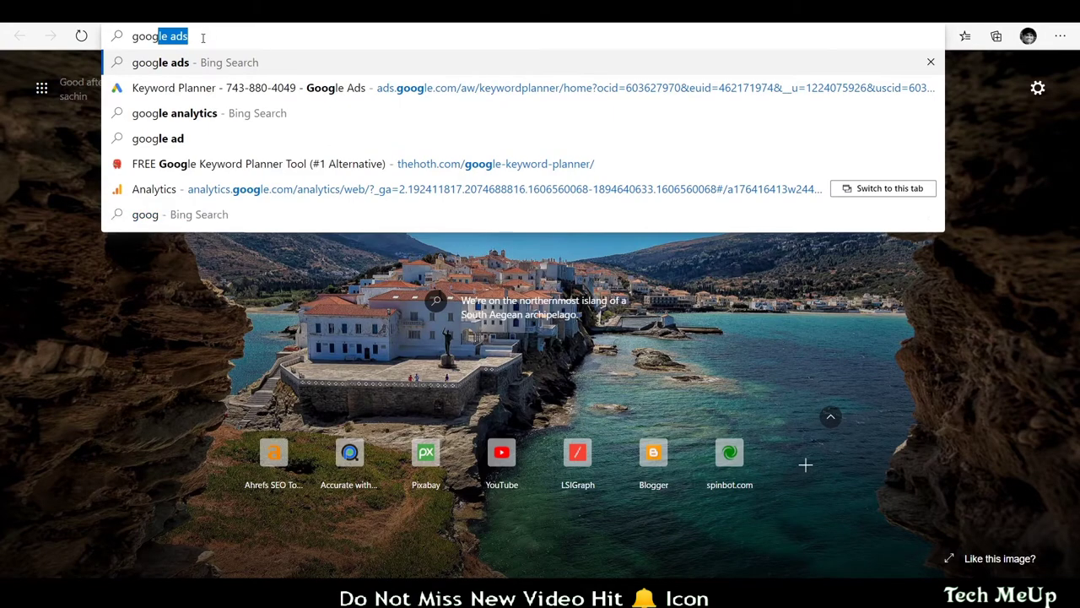
{"action": "left_click", "coordinate": [253, 113]}
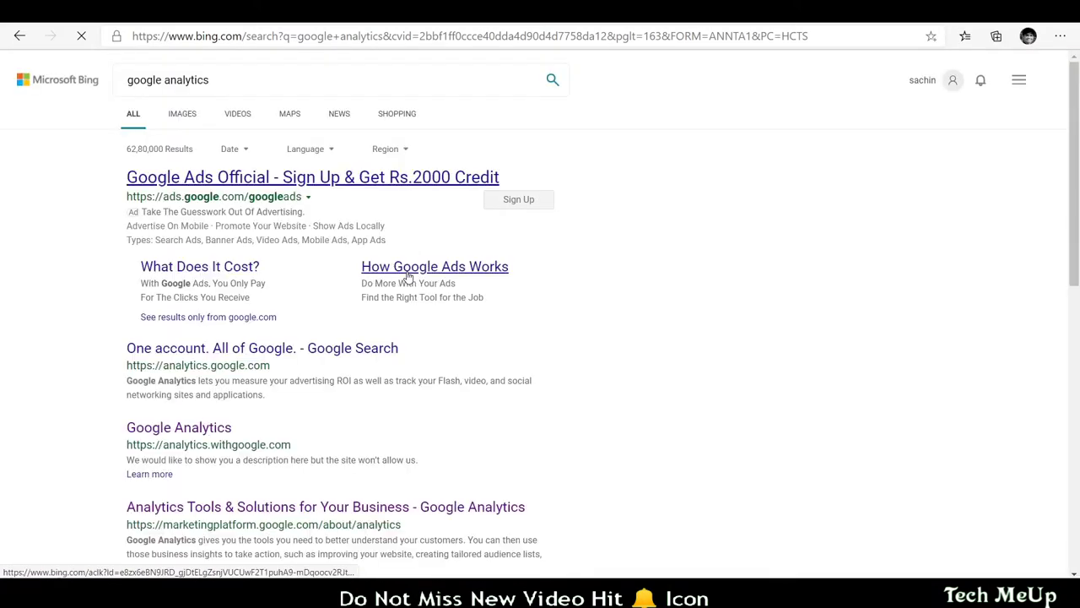
Find the analytics.google.com entry in the search results and open the Google Analytics site
{"action": "scroll", "coordinate": [432, 377], "scroll_direction": "down", "scroll_amount": 2}
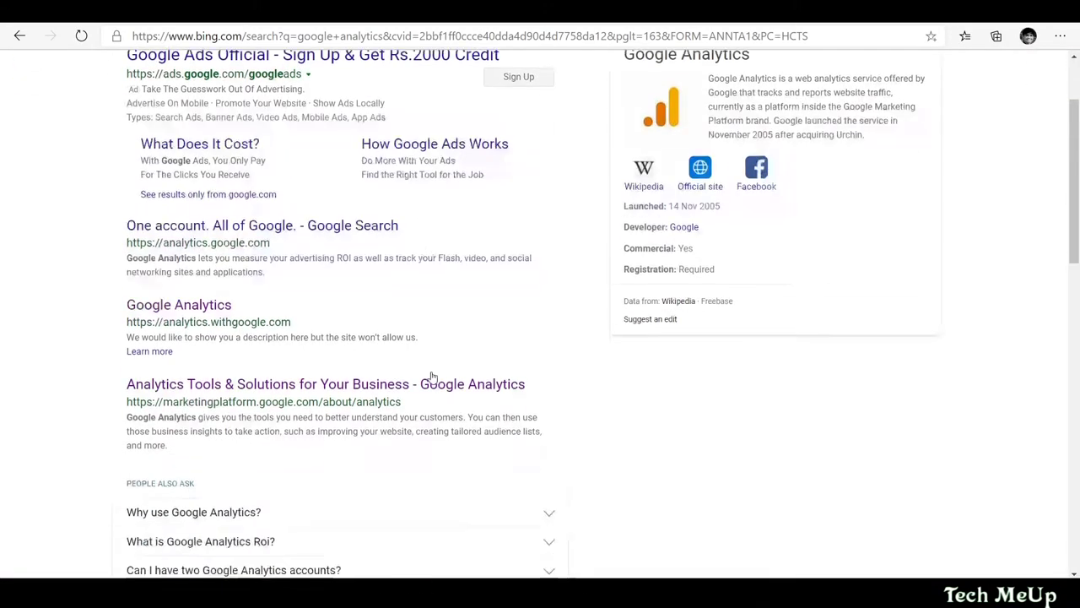
{"action": "scroll", "coordinate": [237, 333], "scroll_direction": "up", "scroll_amount": 2}
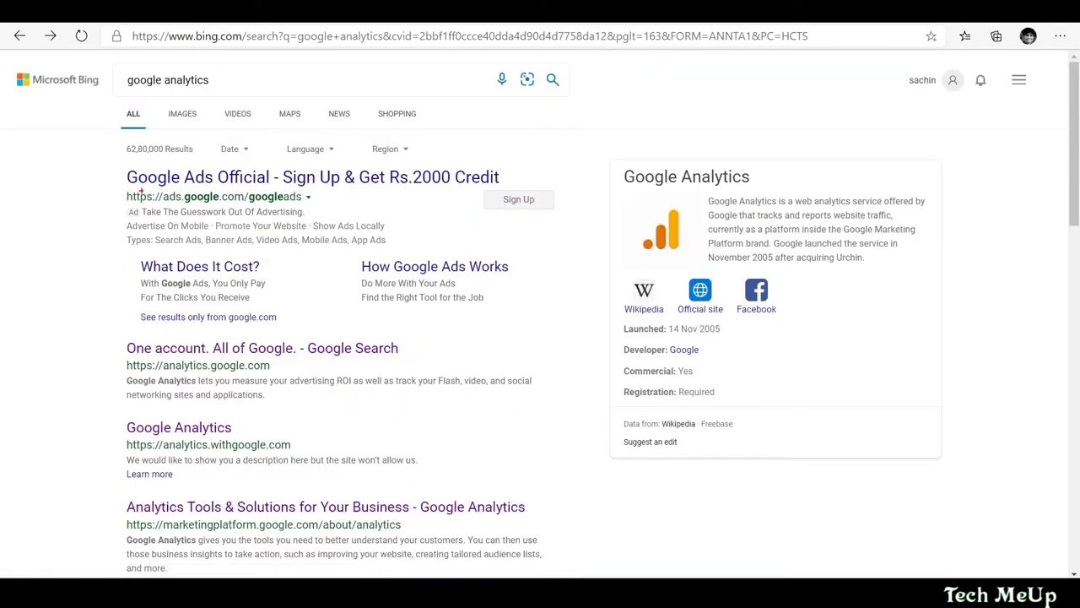
{"action": "left_click_drag", "start_coordinate": [110, 327], "coordinate": [159, 398]}
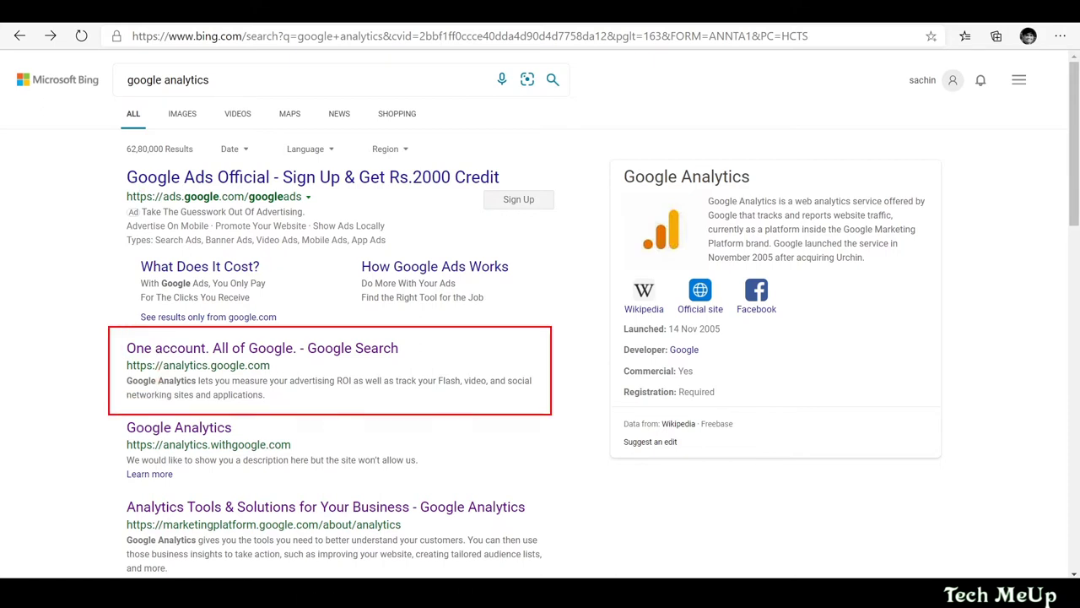
{"action": "left_click", "coordinate": [181, 355]}
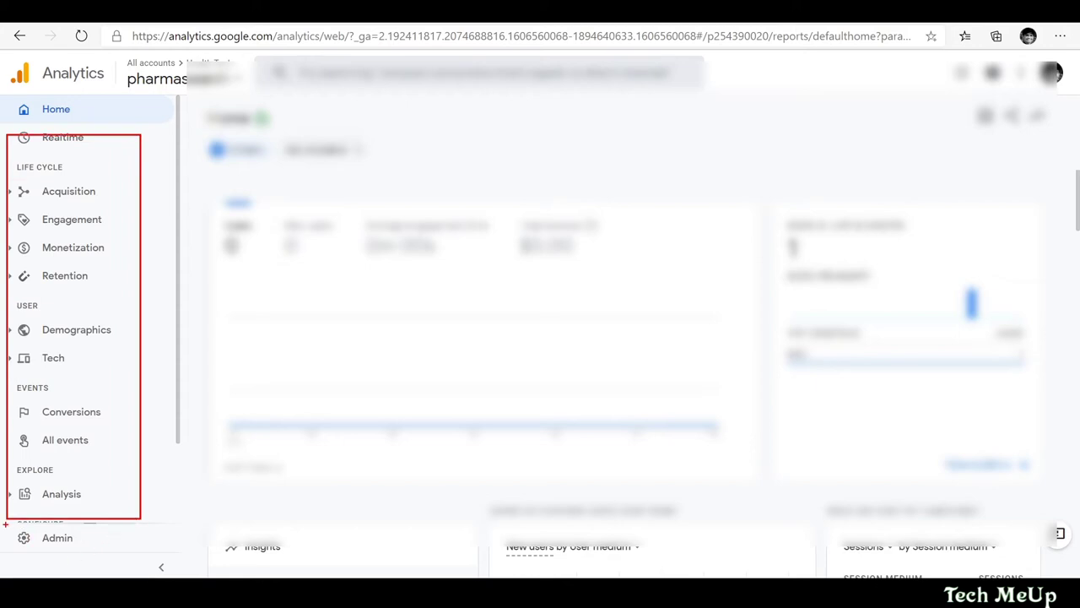
Open the Analytics administration settings and start creating a new property in the Health Tech account
{"action": "left_click", "coordinate": [67, 546]}
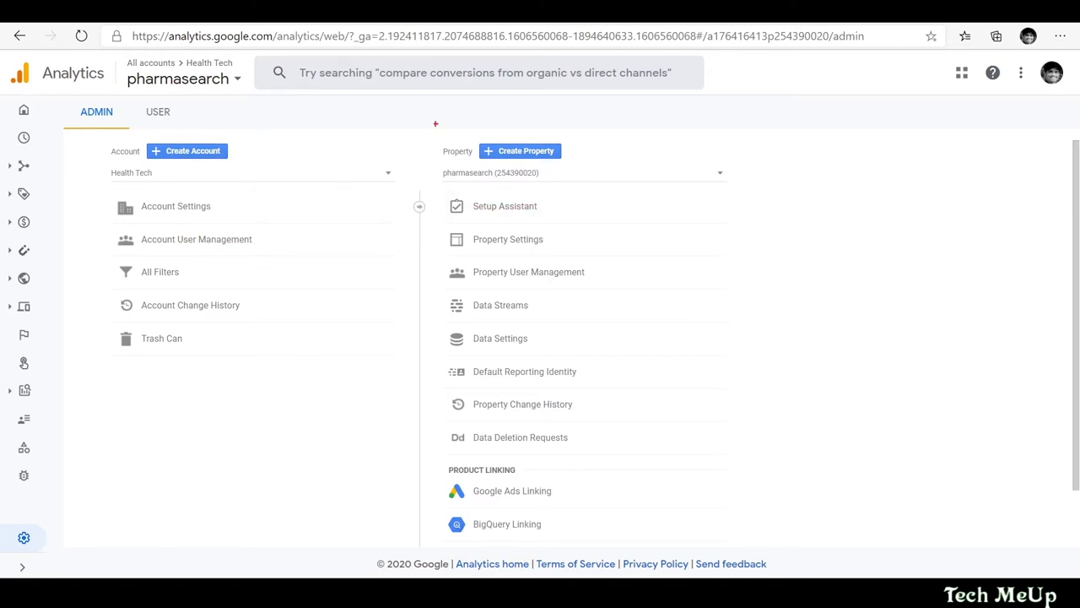
{"action": "mouse_move", "coordinate": [427, 127]}
{"action": "left_mouse_down"}
{"action": "mouse_move", "coordinate": [448, 166]}
{"action": "mouse_move", "coordinate": [592, 167]}
{"action": "left_mouse_up"}
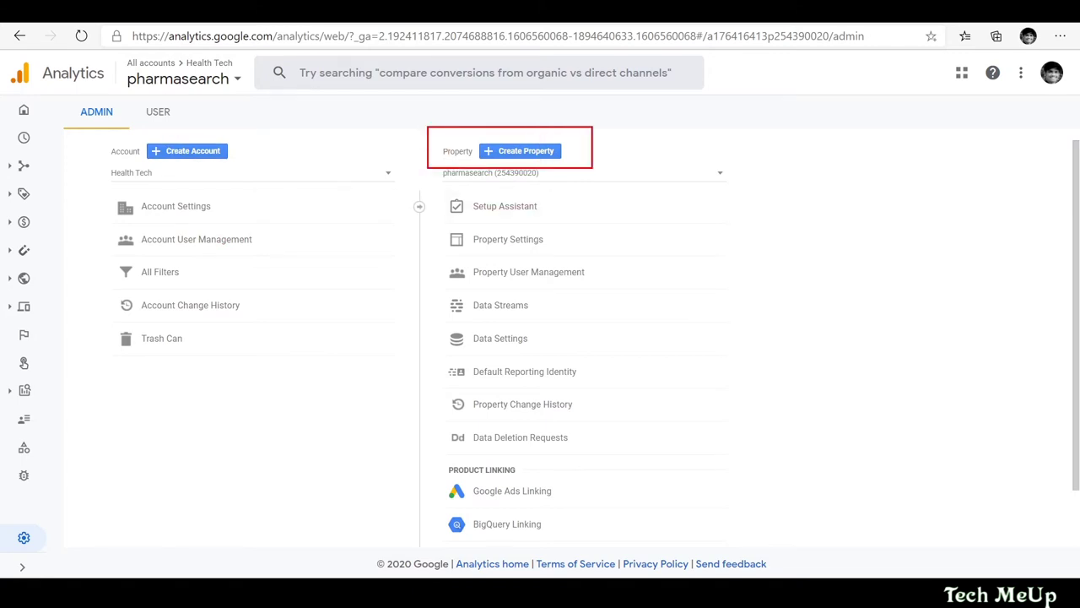
{"action": "left_click", "coordinate": [537, 152]}
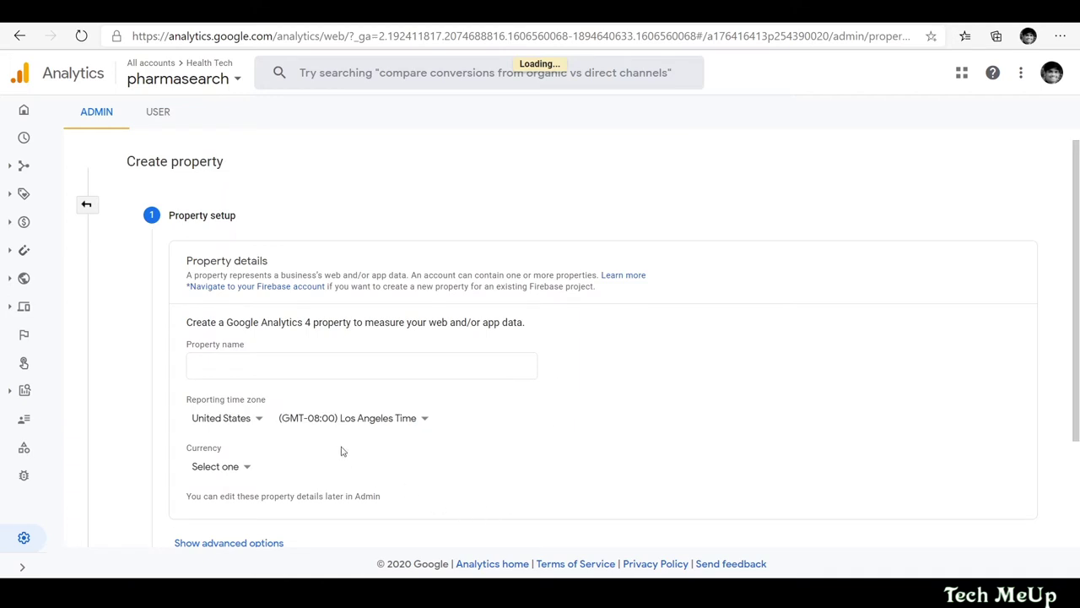
Name the new Google Analytics 4 property "pharma Blog"
{"action": "left_click", "coordinate": [290, 364]}
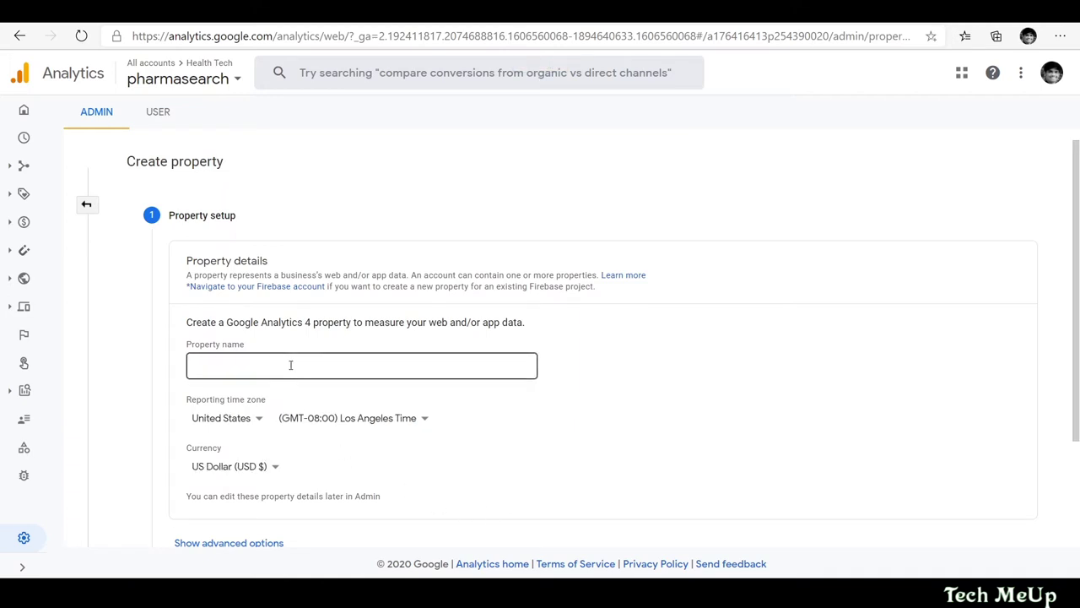
{"action": "left_click", "coordinate": [610, 405]}
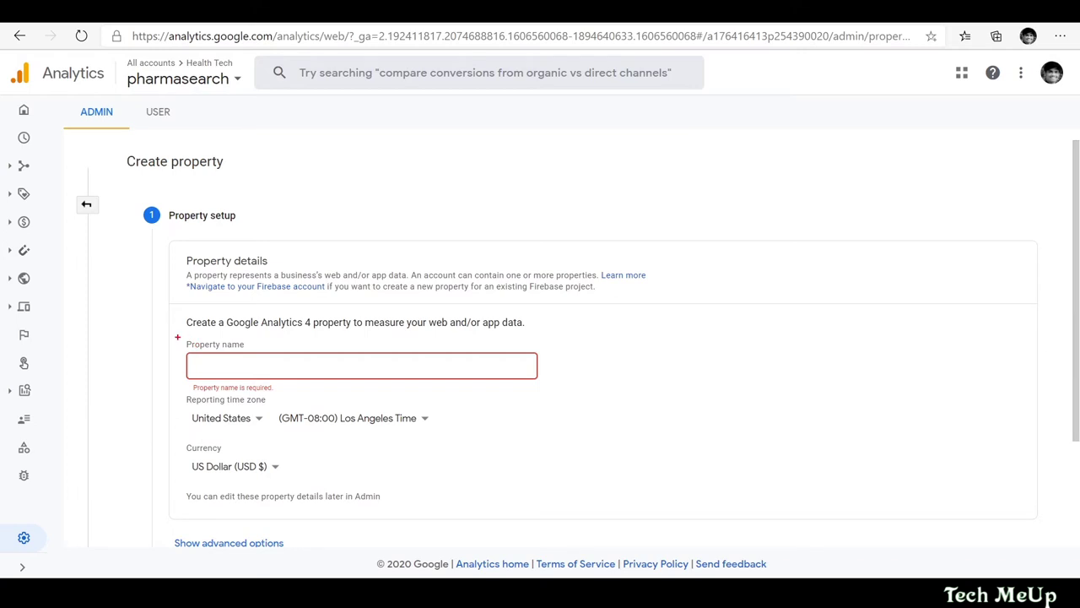
{"action": "left_click_drag", "start_coordinate": [178, 337], "coordinate": [211, 369]}
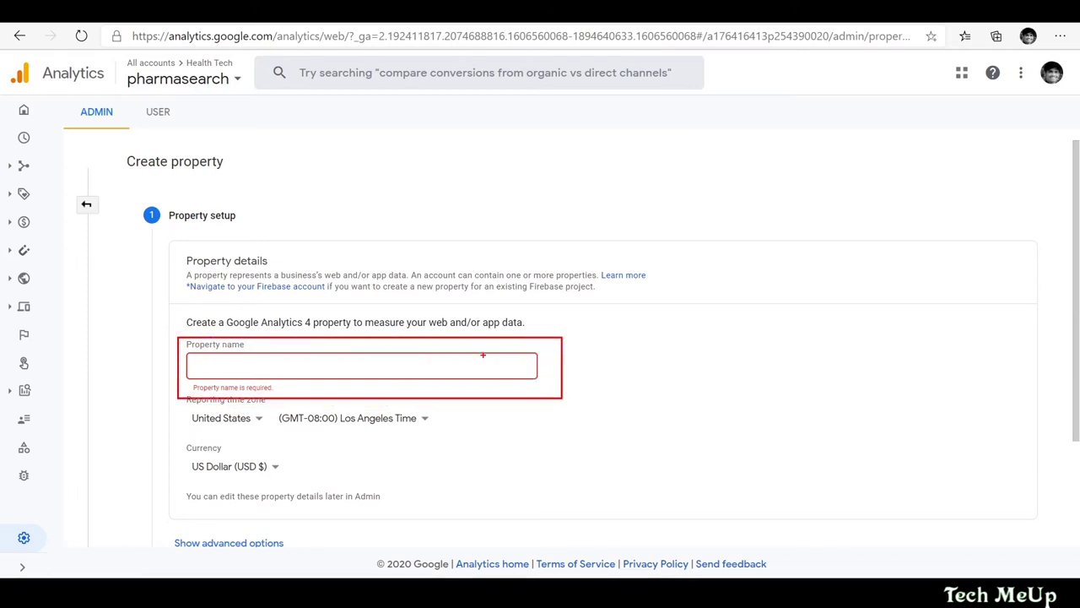
{"action": "key", "text": "Escape"}
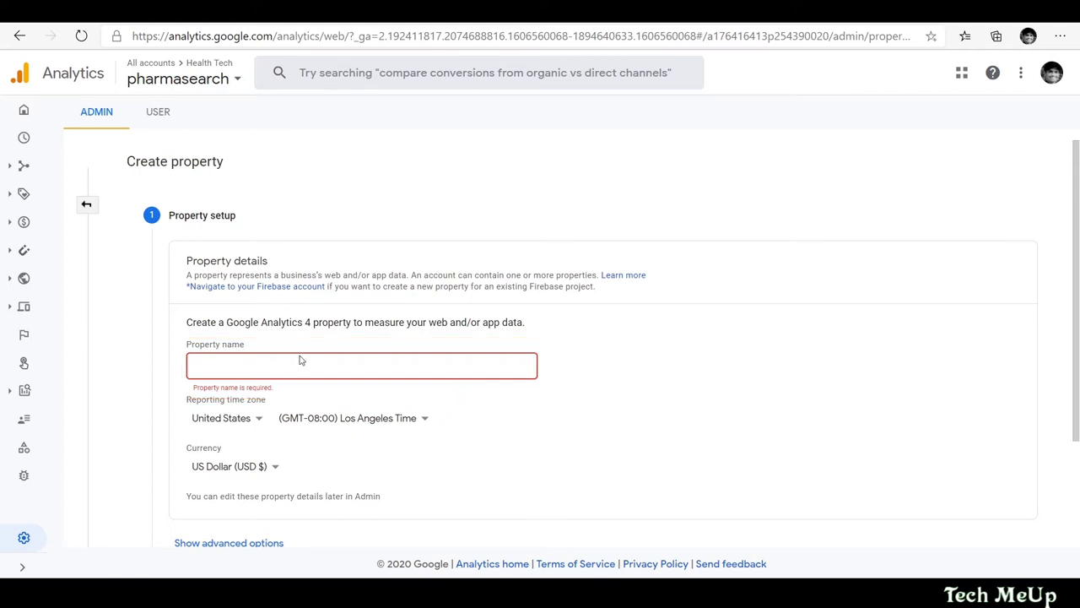
{"action": "left_click", "coordinate": [251, 362]}
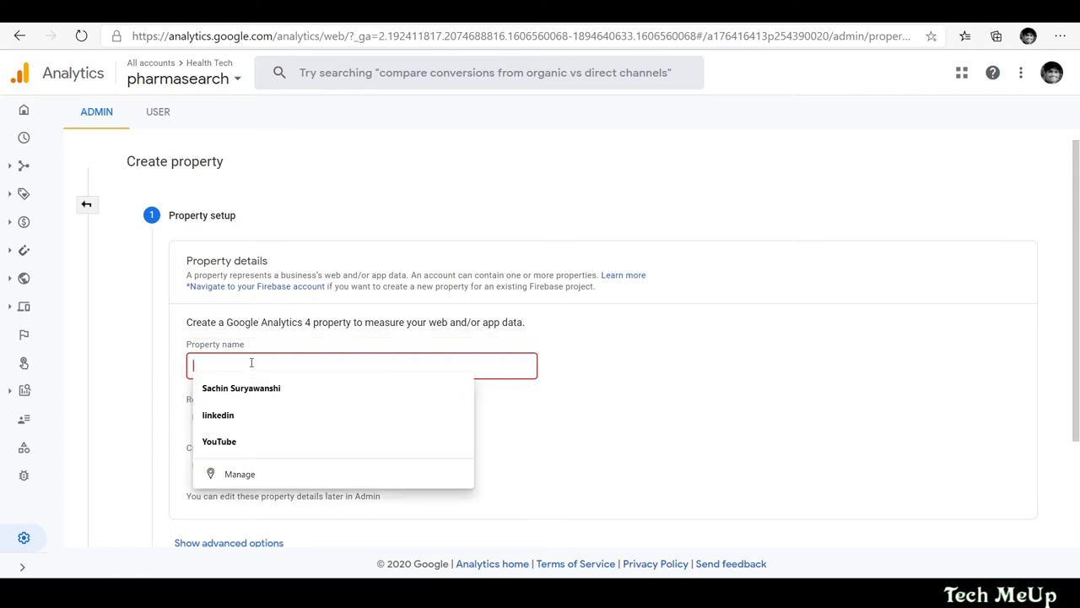
{"action": "type", "text": "pharma Blog"}
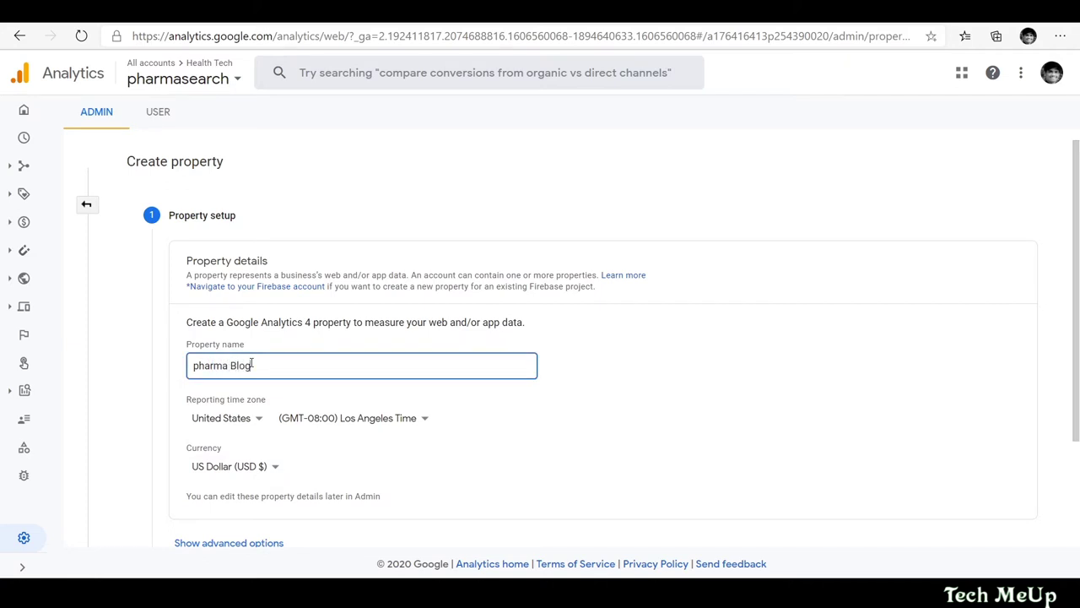
Accept the property details with the default time zone and currency and continue to the business information
{"action": "scroll", "coordinate": [464, 334], "scroll_direction": "down", "scroll_amount": 2}
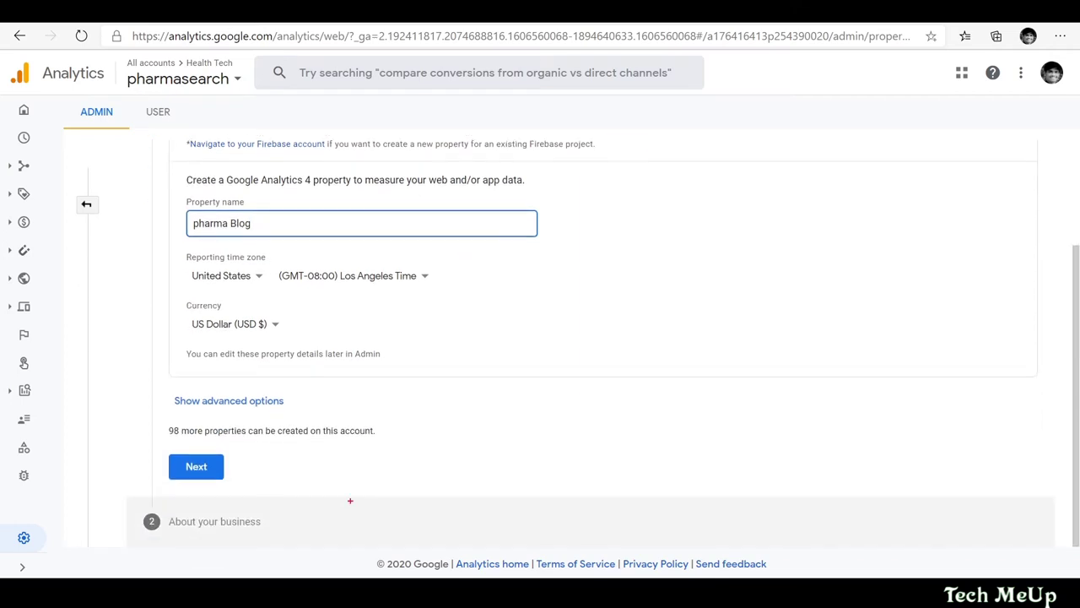
{"action": "left_click_drag", "start_coordinate": [154, 433], "coordinate": [271, 498]}
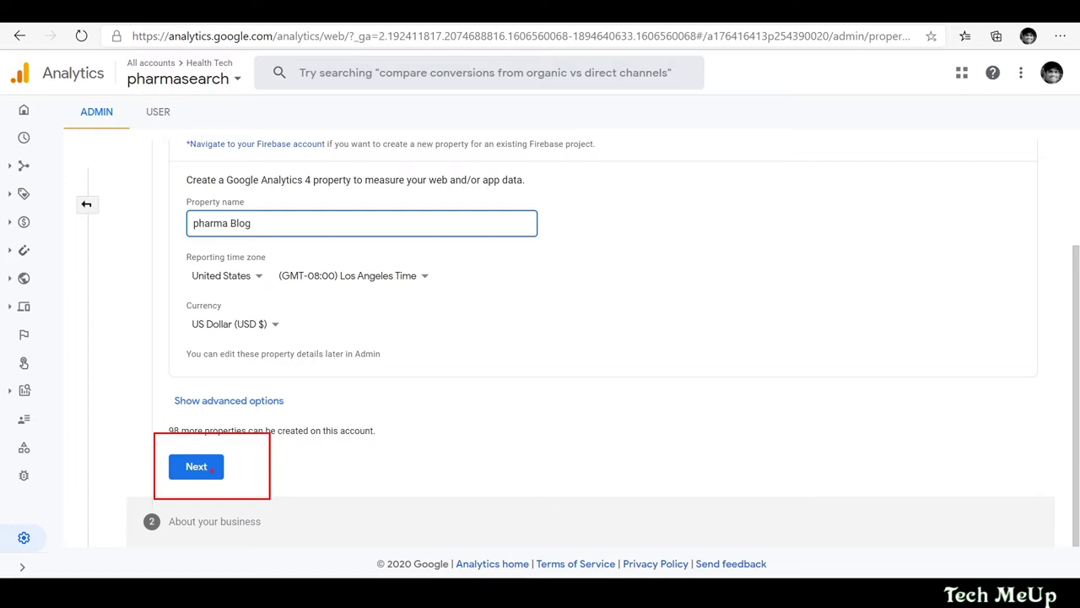
{"action": "key", "text": "Escape"}
{"action": "left_click", "coordinate": [196, 468]}
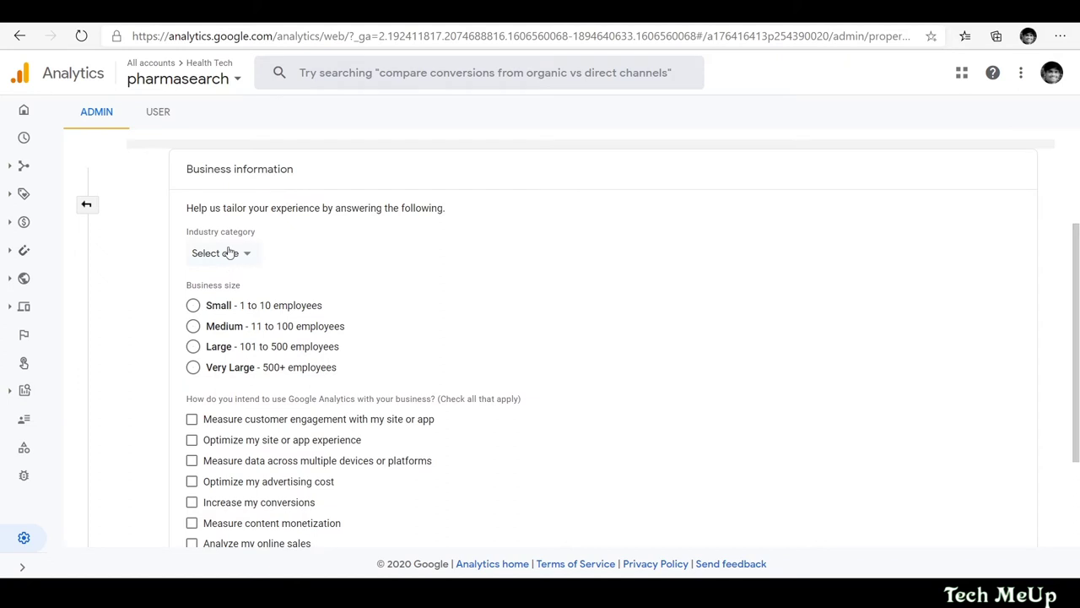
Look through the available industry categories and set the property's industry category to Other
{"action": "key", "text": "ctrl+2"}
{"action": "mouse_move", "coordinate": [180, 221]}
{"action": "left_mouse_down"}
{"action": "mouse_move", "coordinate": [203, 259]}
{"action": "mouse_move", "coordinate": [287, 270]}
{"action": "left_mouse_up"}
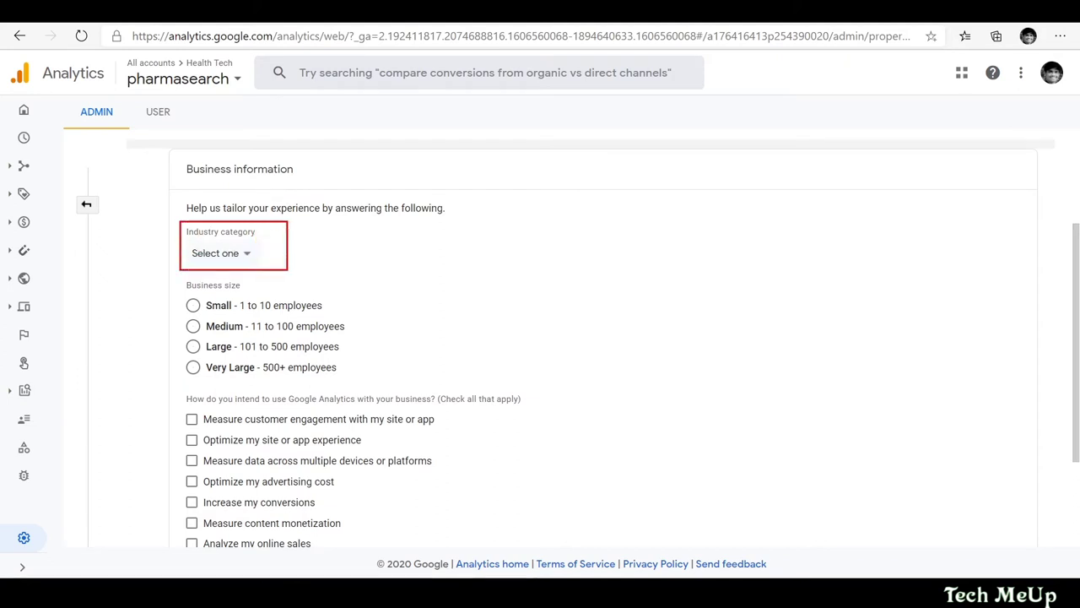
{"action": "key", "text": "Escape"}
{"action": "left_click", "coordinate": [220, 254]}
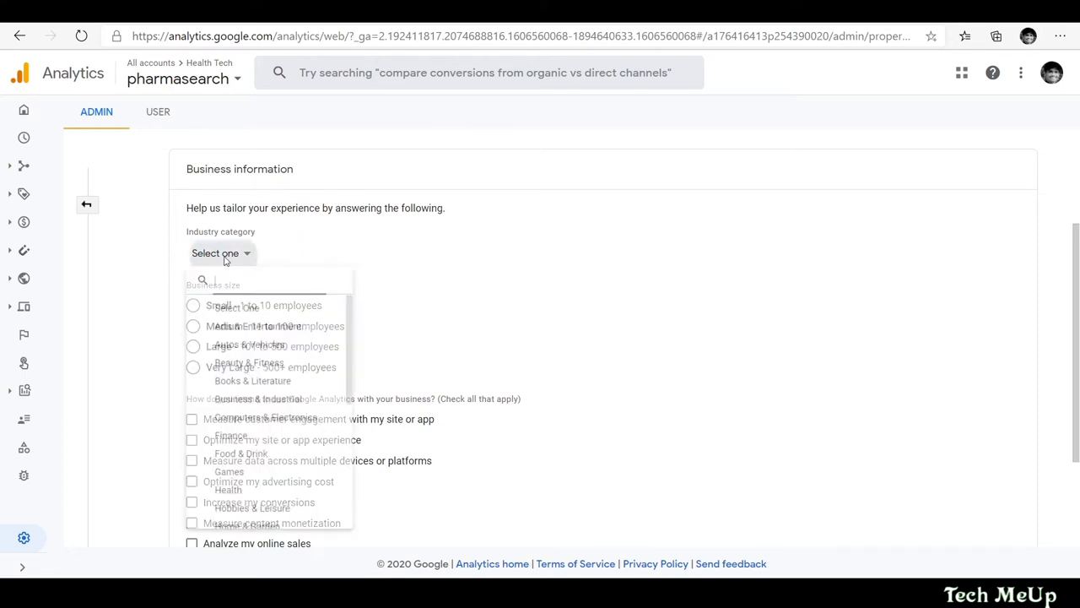
{"action": "scroll", "coordinate": [308, 391], "scroll_direction": "down", "scroll_amount": 2}
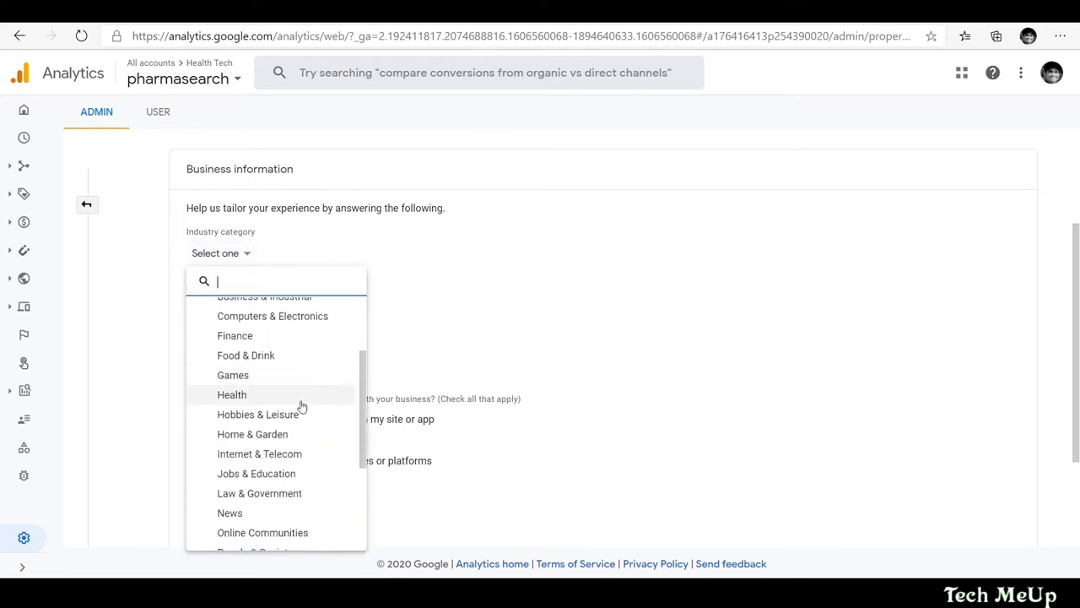
{"action": "scroll", "coordinate": [300, 405], "scroll_direction": "down", "scroll_amount": 2}
{"action": "scroll", "coordinate": [301, 409], "scroll_direction": "down", "scroll_amount": 1}
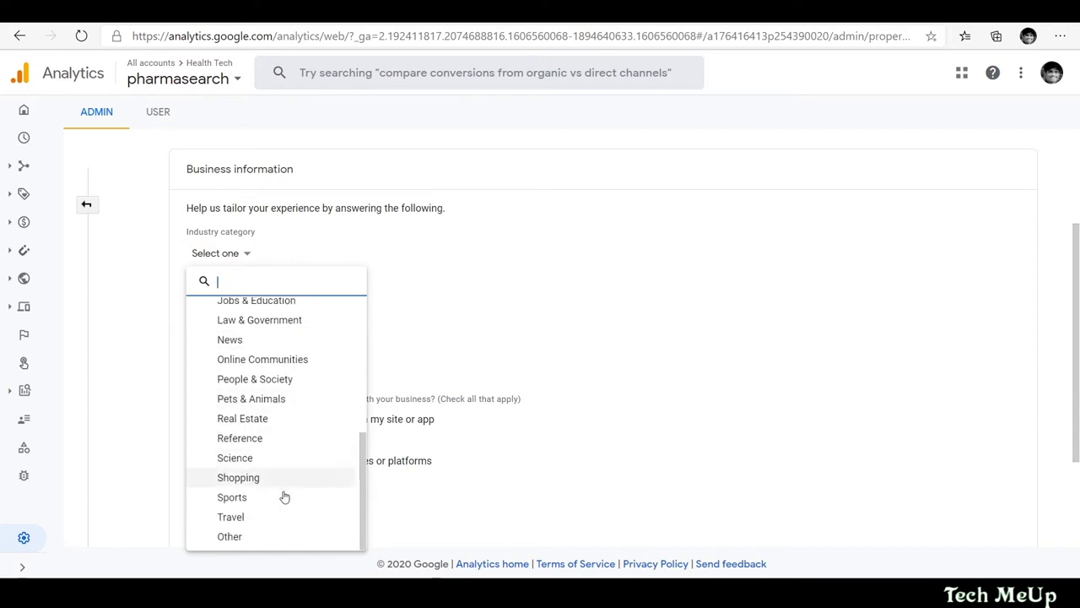
{"action": "scroll", "coordinate": [301, 424], "scroll_direction": "up", "scroll_amount": 3}
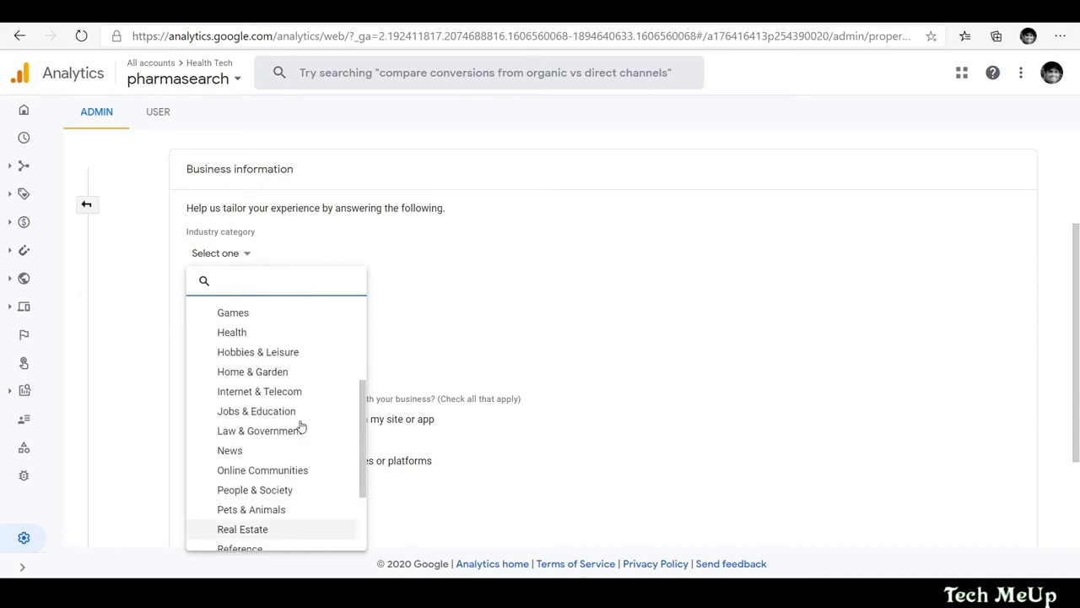
{"action": "scroll", "coordinate": [301, 425], "scroll_direction": "up", "scroll_amount": 2}
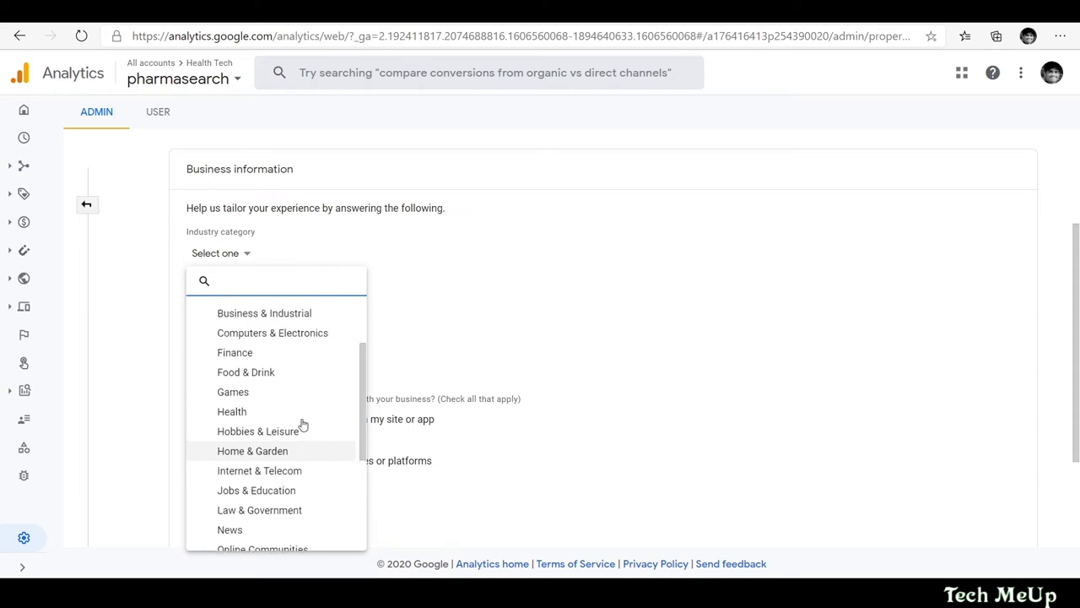
{"action": "scroll", "coordinate": [303, 425], "scroll_direction": "up", "scroll_amount": 2}
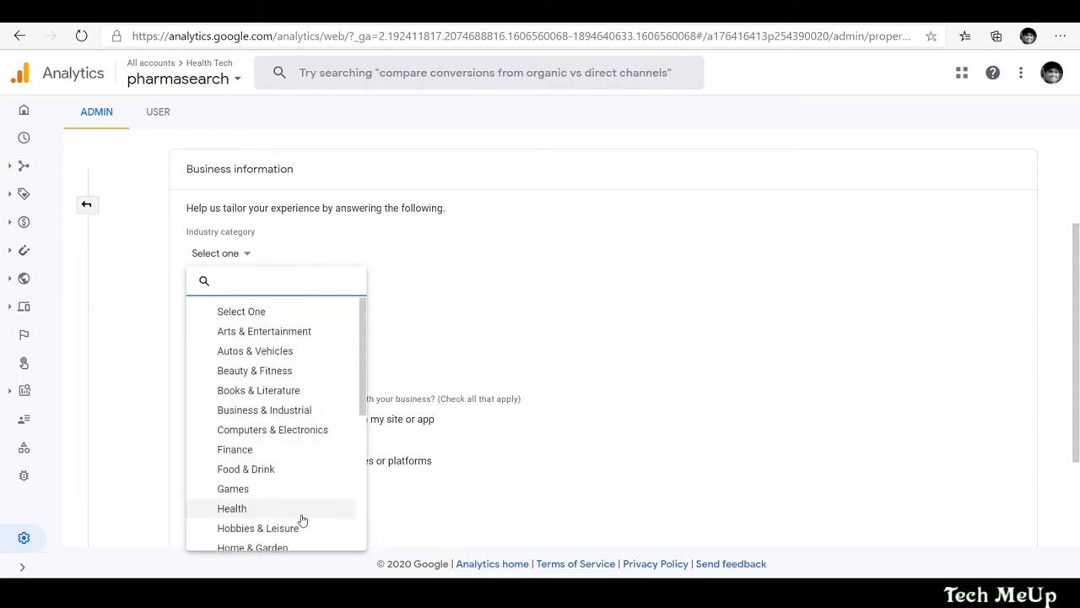
{"action": "scroll", "coordinate": [301, 418], "scroll_direction": "down", "scroll_amount": 2}
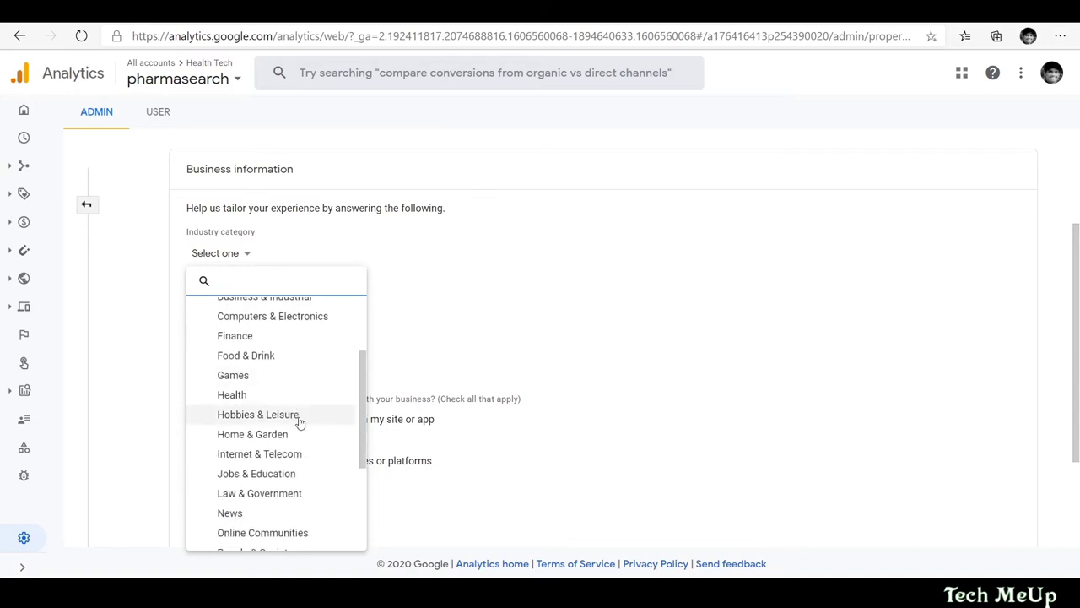
{"action": "scroll", "coordinate": [299, 395], "scroll_direction": "down", "scroll_amount": 2}
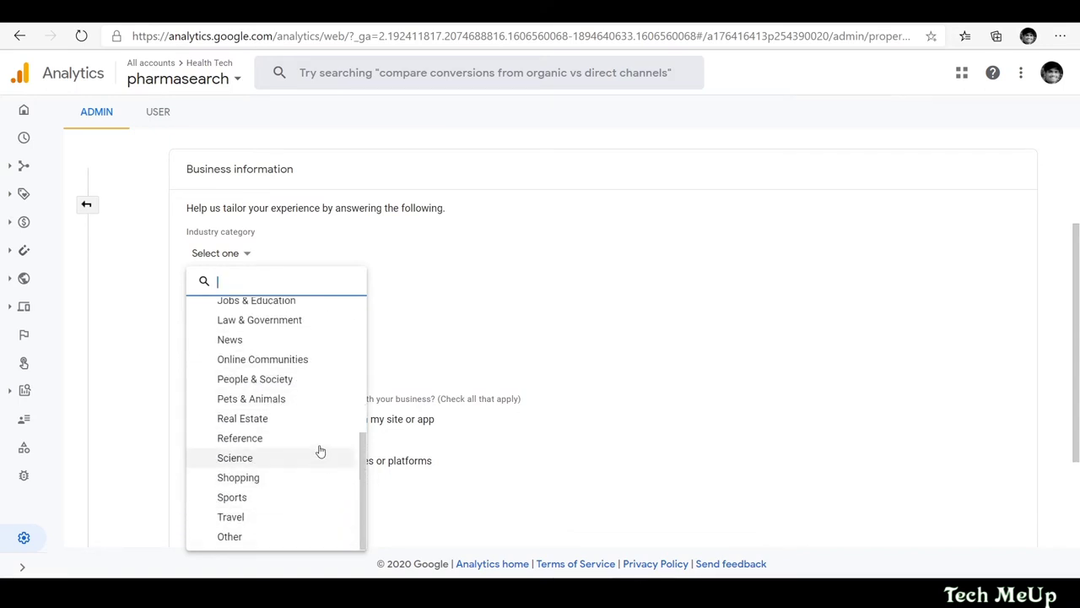
{"action": "scroll", "coordinate": [300, 370], "scroll_direction": "up", "scroll_amount": 1}
{"action": "scroll", "coordinate": [301, 370], "scroll_direction": "up", "scroll_amount": 2}
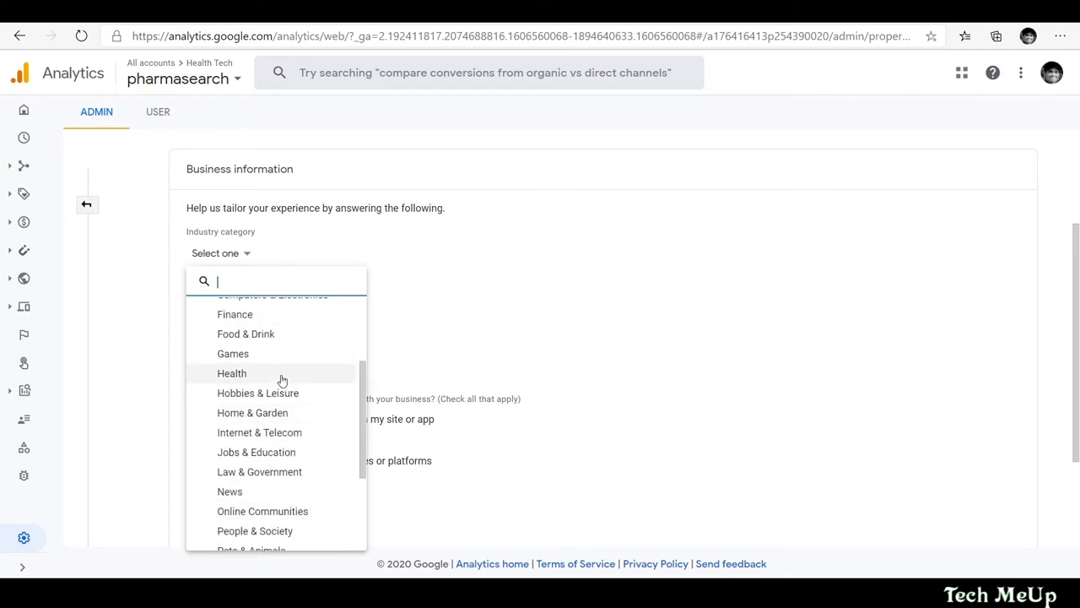
{"action": "scroll", "coordinate": [282, 381], "scroll_direction": "down", "scroll_amount": 3}
{"action": "left_click", "coordinate": [290, 538]}
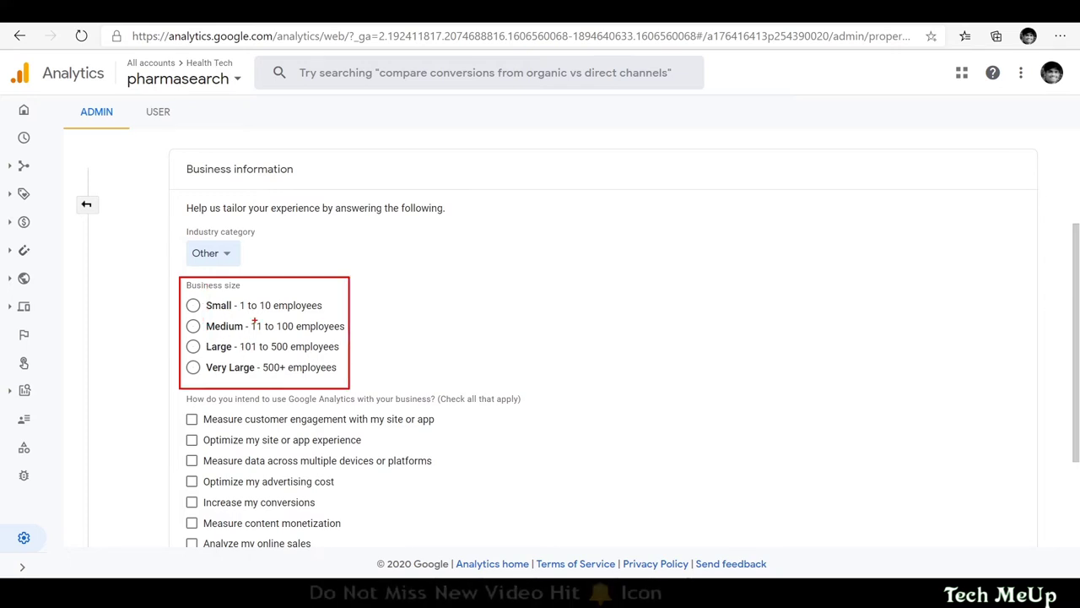
Set the business size to Small, 1 to 10 employees
{"action": "scroll", "coordinate": [253, 321], "scroll_direction": "down", "scroll_amount": 1}
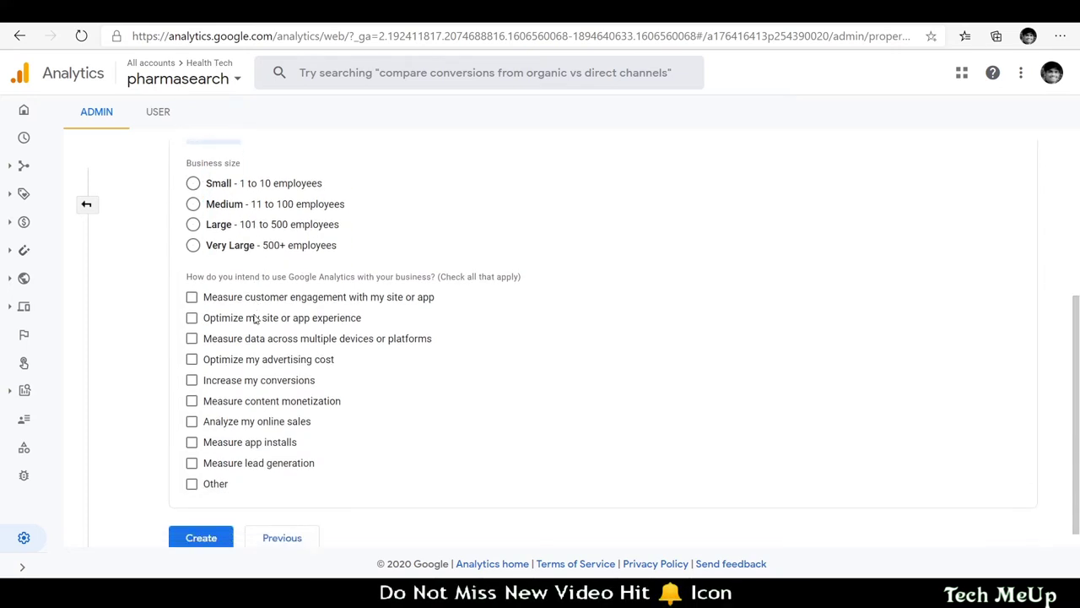
{"action": "left_click", "coordinate": [195, 184]}
{"action": "scroll", "coordinate": [216, 291], "scroll_direction": "down", "scroll_amount": 1}
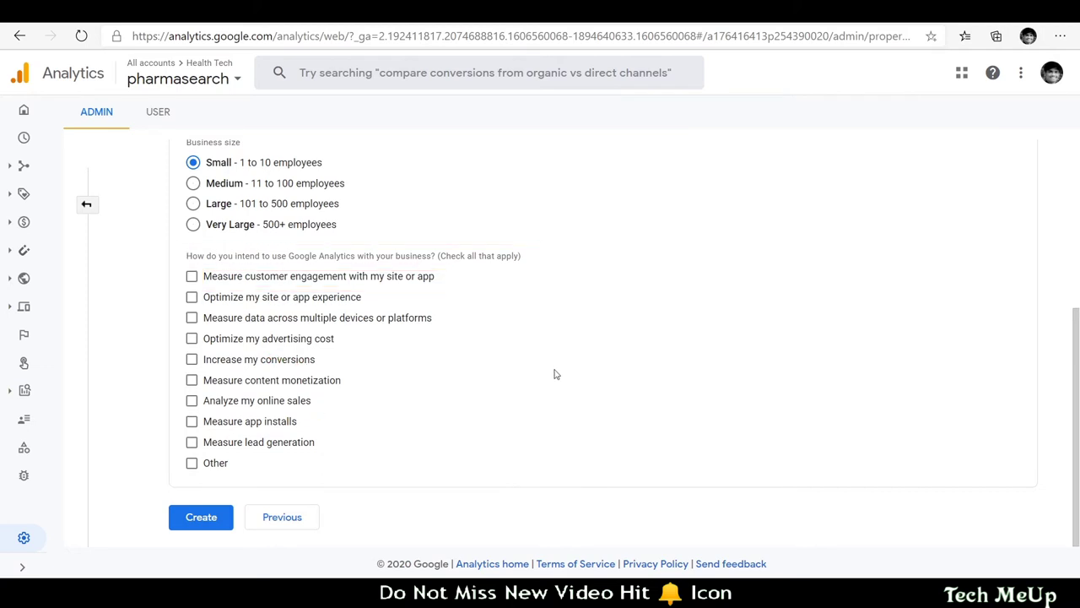
Select measuring customer engagement and optimizing the site or app experience as intended uses, and create the property
{"action": "left_click", "coordinate": [192, 276]}
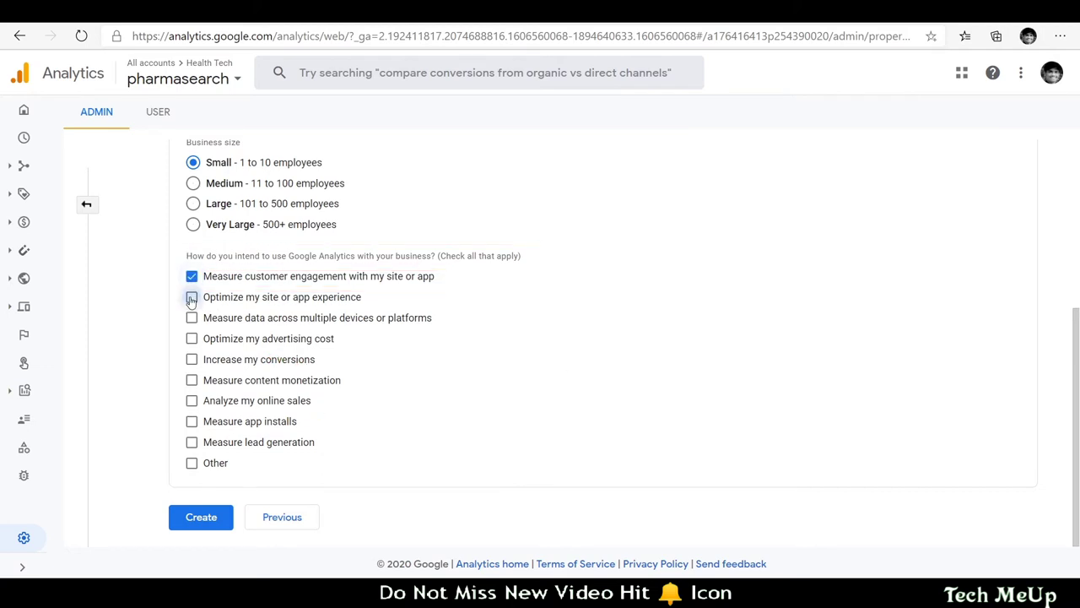
{"action": "left_click", "coordinate": [192, 297]}
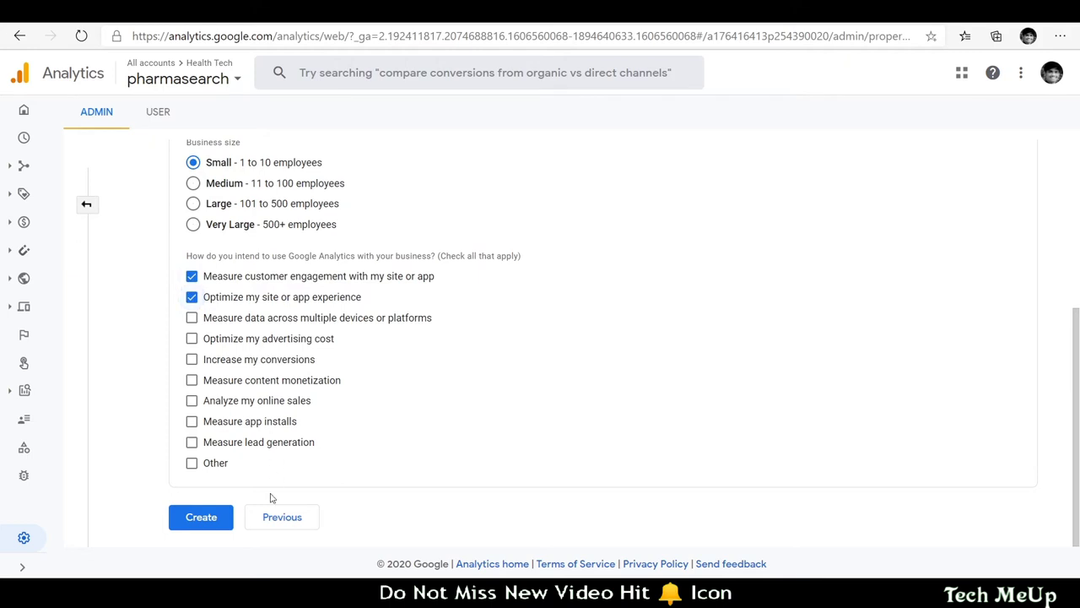
{"action": "left_click", "coordinate": [189, 517]}
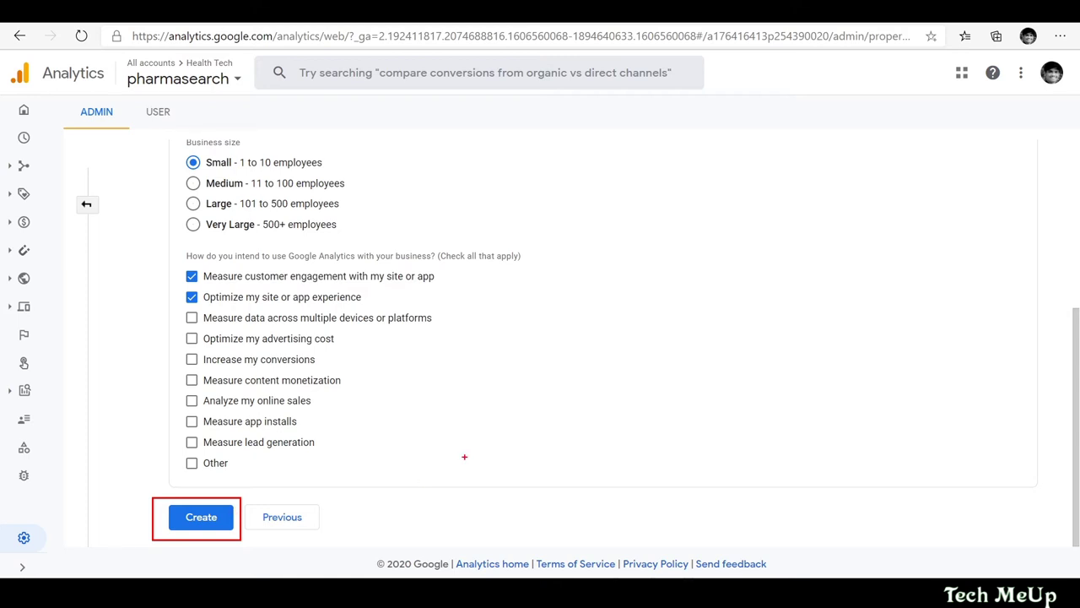
{"action": "left_click", "coordinate": [220, 519]}
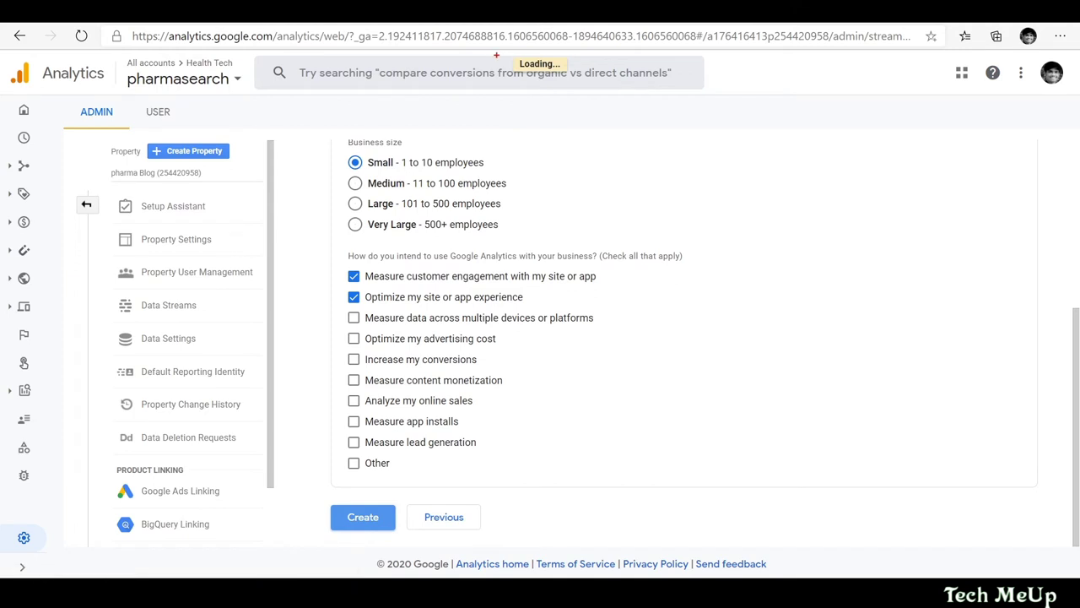
{"action": "mouse_move", "coordinate": [490, 51]}
{"action": "left_mouse_down"}
{"action": "mouse_move", "coordinate": [502, 67]}
{"action": "mouse_move", "coordinate": [579, 80]}
{"action": "left_mouse_up"}
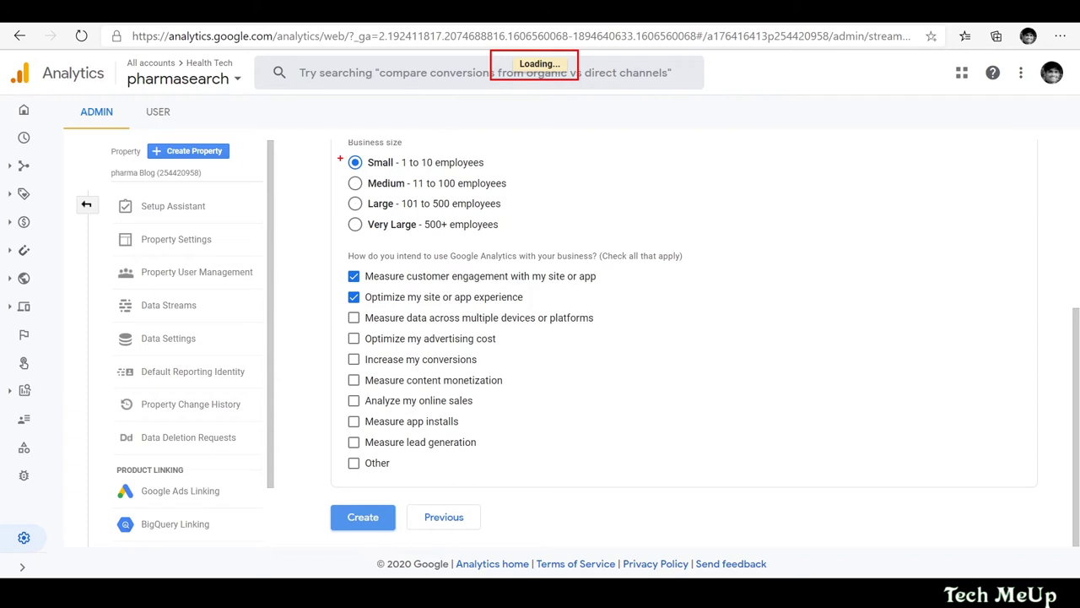
{"action": "key", "text": "Escape"}
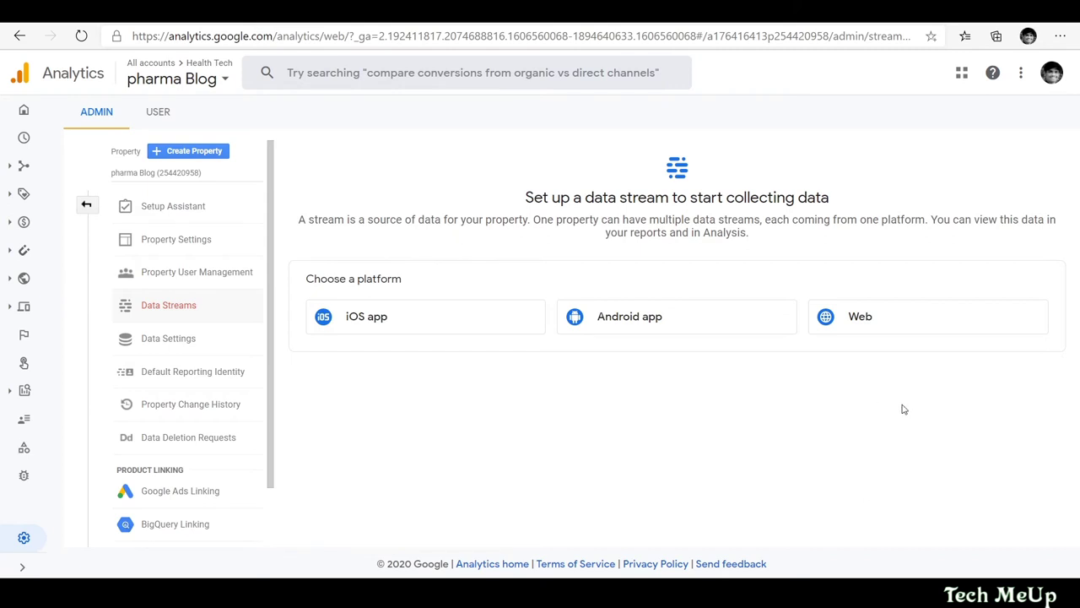
Choose Web as the platform for the new property's data stream
{"action": "key", "text": "ctrl+2"}
{"action": "mouse_move", "coordinate": [301, 282]}
{"action": "left_mouse_down"}
{"action": "mouse_move", "coordinate": [345, 346]}
{"action": "mouse_move", "coordinate": [572, 346]}
{"action": "mouse_move", "coordinate": [552, 346]}
{"action": "left_mouse_up"}
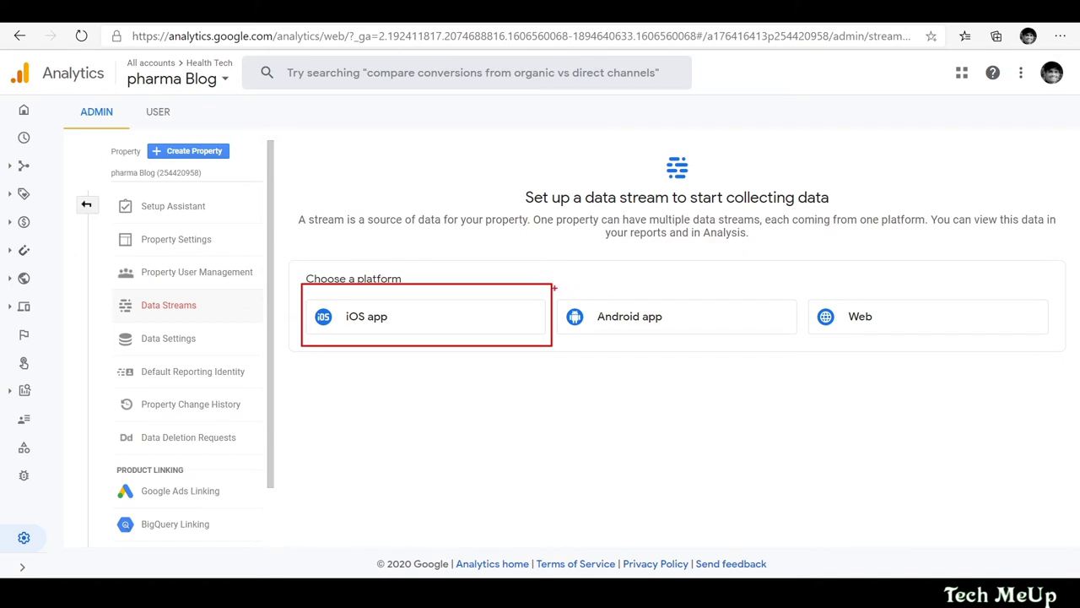
{"action": "mouse_move", "coordinate": [554, 288]}
{"action": "left_mouse_down"}
{"action": "mouse_move", "coordinate": [614, 321]}
{"action": "mouse_move", "coordinate": [807, 346]}
{"action": "left_mouse_up"}
{"action": "mouse_move", "coordinate": [816, 284]}
{"action": "left_mouse_down"}
{"action": "mouse_move", "coordinate": [856, 333]}
{"action": "mouse_move", "coordinate": [1044, 342]}
{"action": "left_mouse_up"}
{"action": "key", "text": "Escape"}
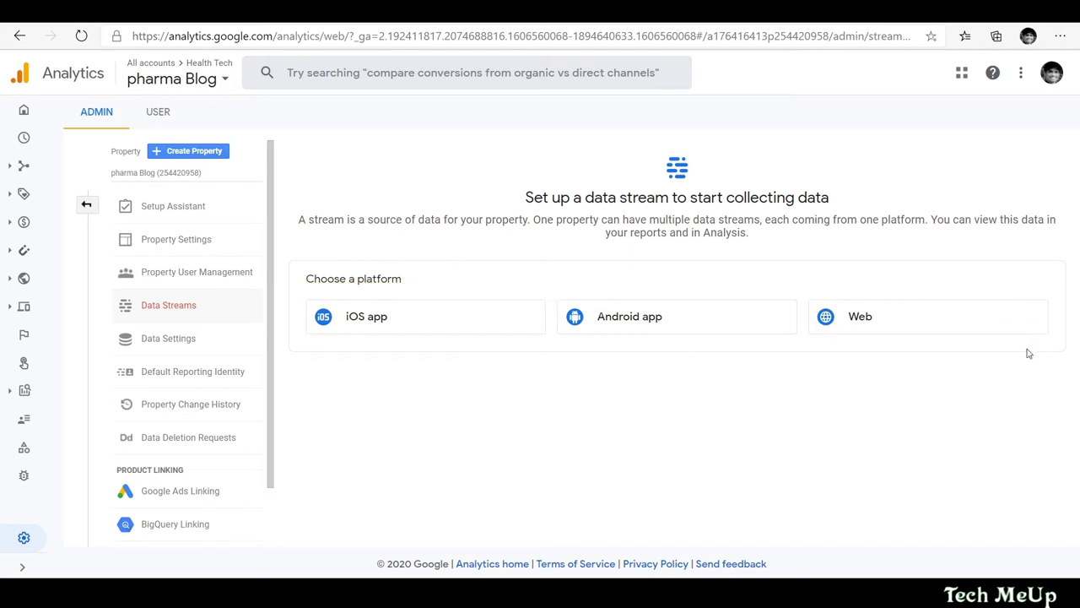
{"action": "left_click", "coordinate": [870, 325]}
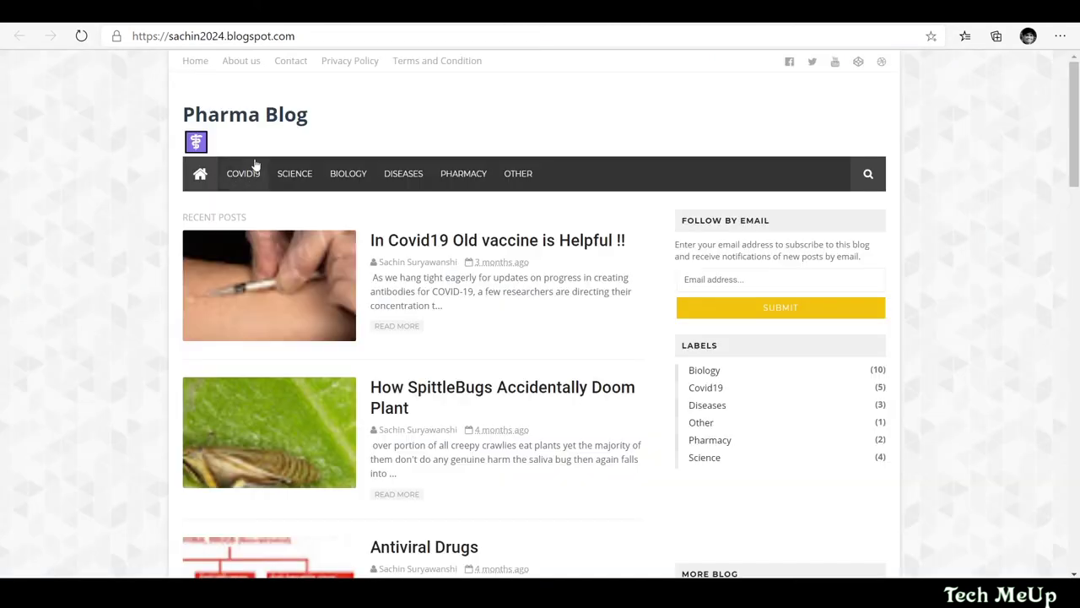
Copy the Pharma Blog site's address from its browser page and paste it as the web stream's website URL
{"action": "left_click", "coordinate": [210, 36]}
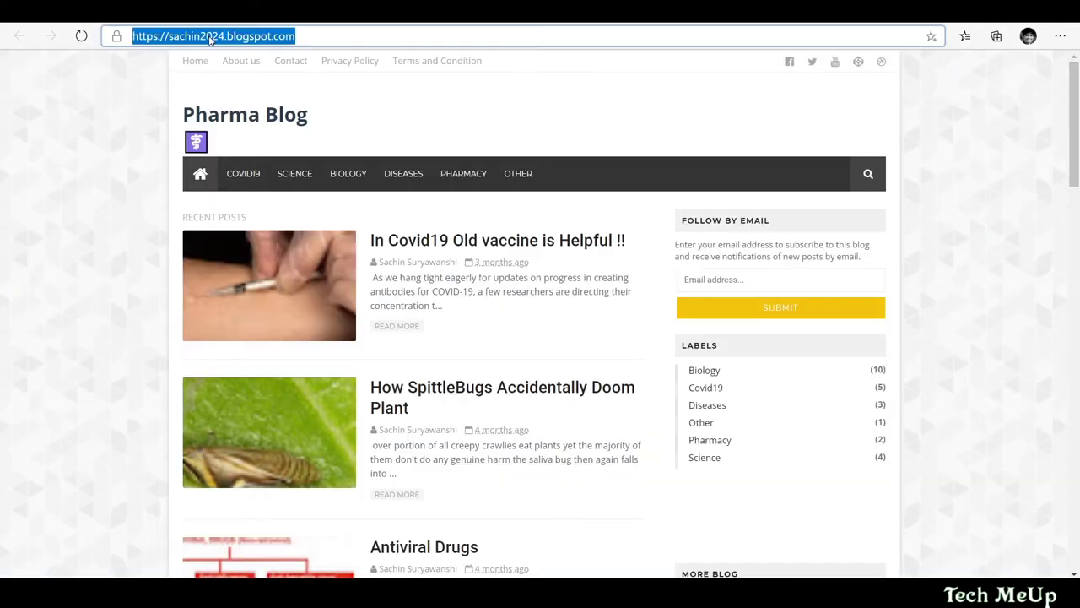
{"action": "right_click", "coordinate": [210, 38]}
{"action": "left_click", "coordinate": [263, 153]}
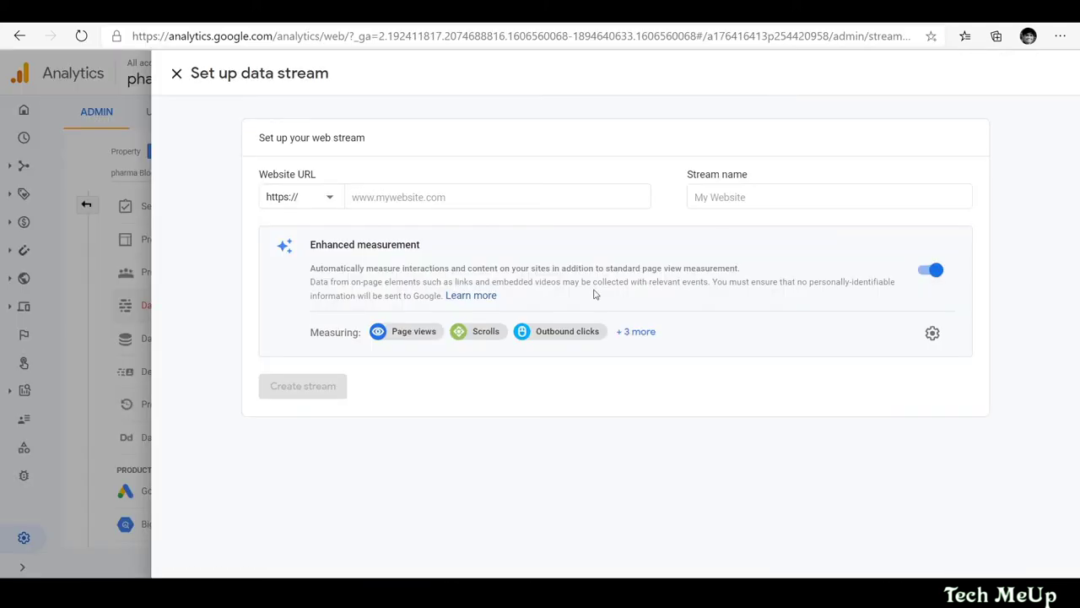
{"action": "left_click", "coordinate": [402, 198]}
{"action": "right_click", "coordinate": [400, 199]}
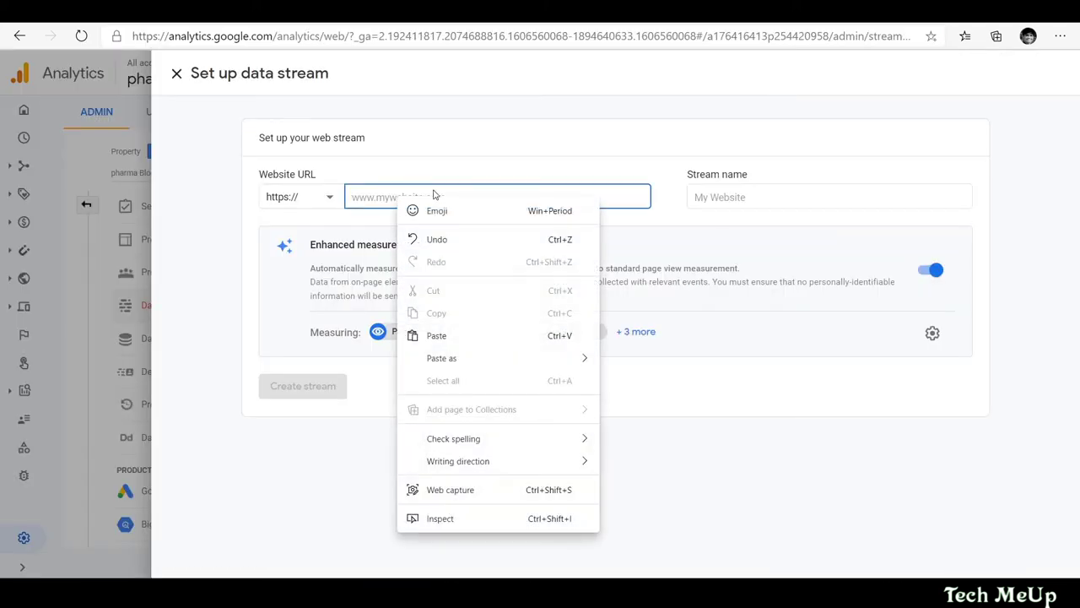
{"action": "left_click", "coordinate": [460, 339]}
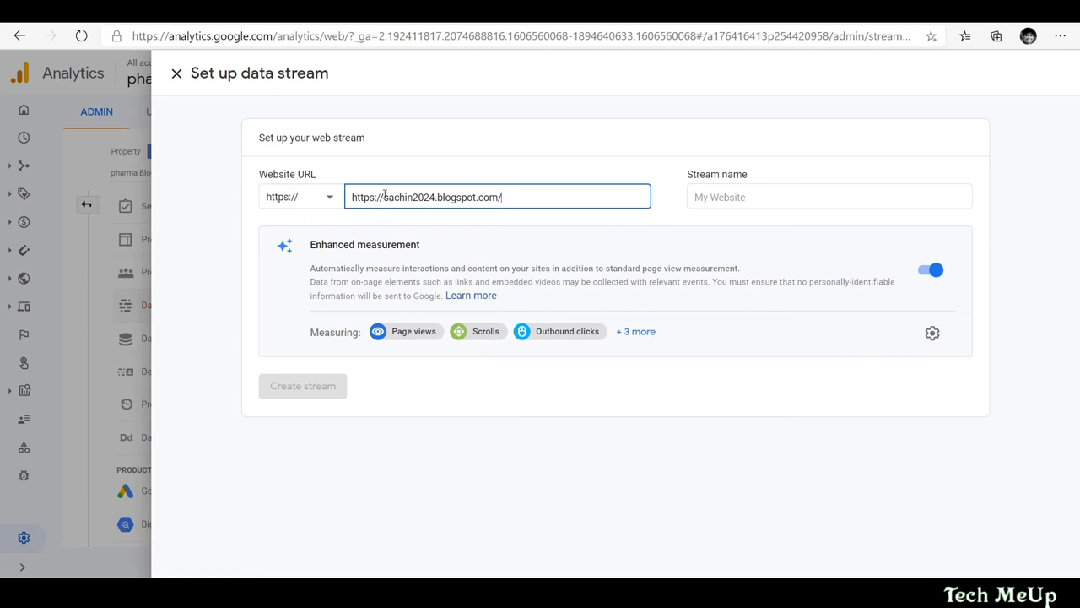
{"action": "key", "text": "Home"}
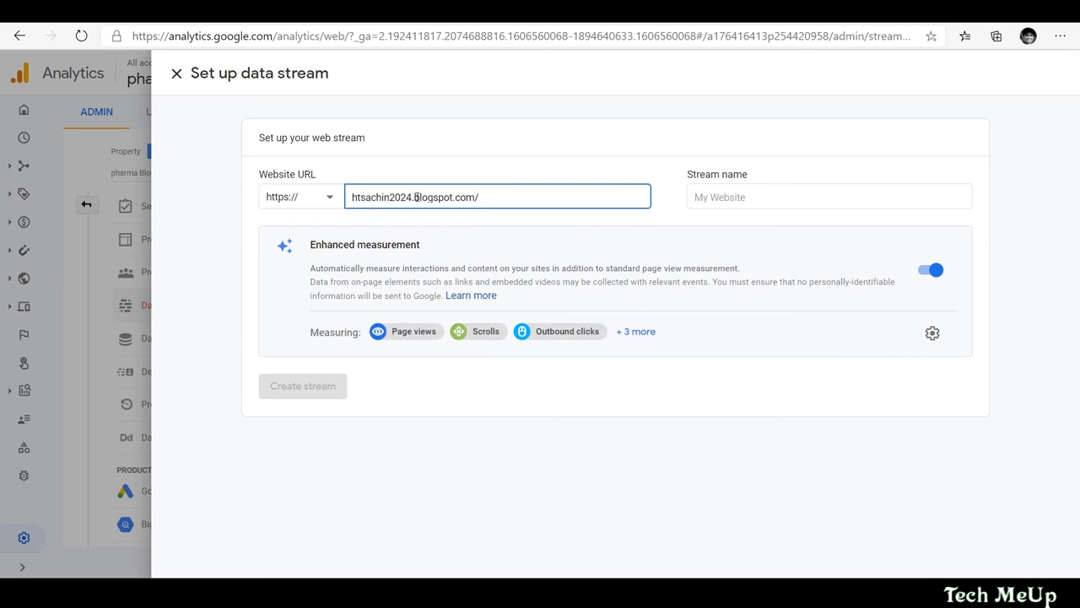
{"action": "key", "text": "Delete"}
{"action": "key", "text": "Delete"}
{"action": "key", "text": "Delete"}
{"action": "key", "text": "Delete"}
{"action": "key", "text": "Delete"}
{"action": "key", "text": "Delete"}
{"action": "key", "text": "Delete"}
{"action": "key", "text": "Delete"}
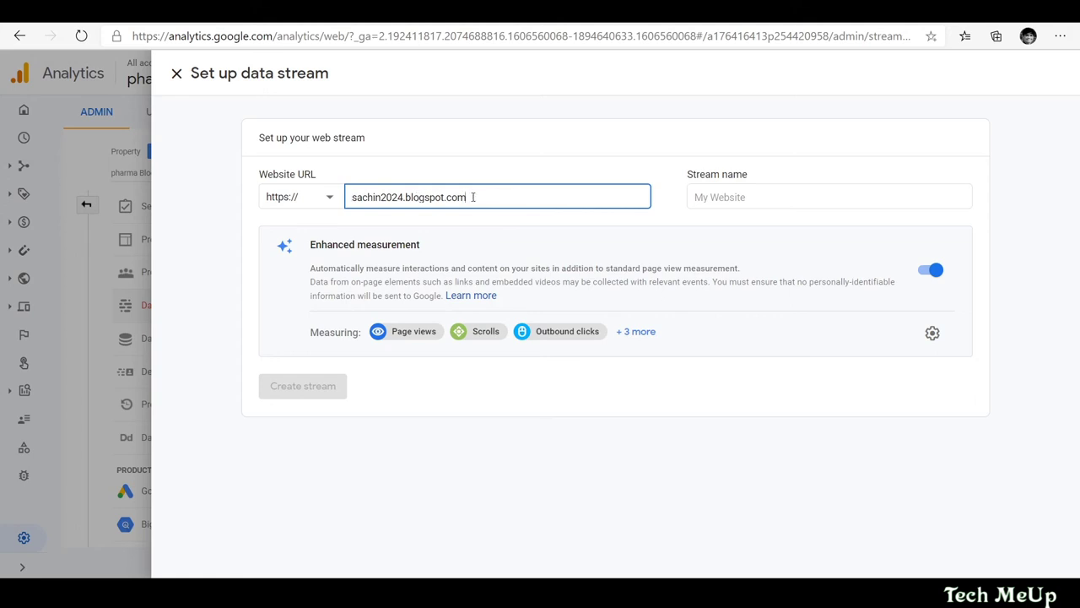
{"action": "left_click", "coordinate": [331, 196]}
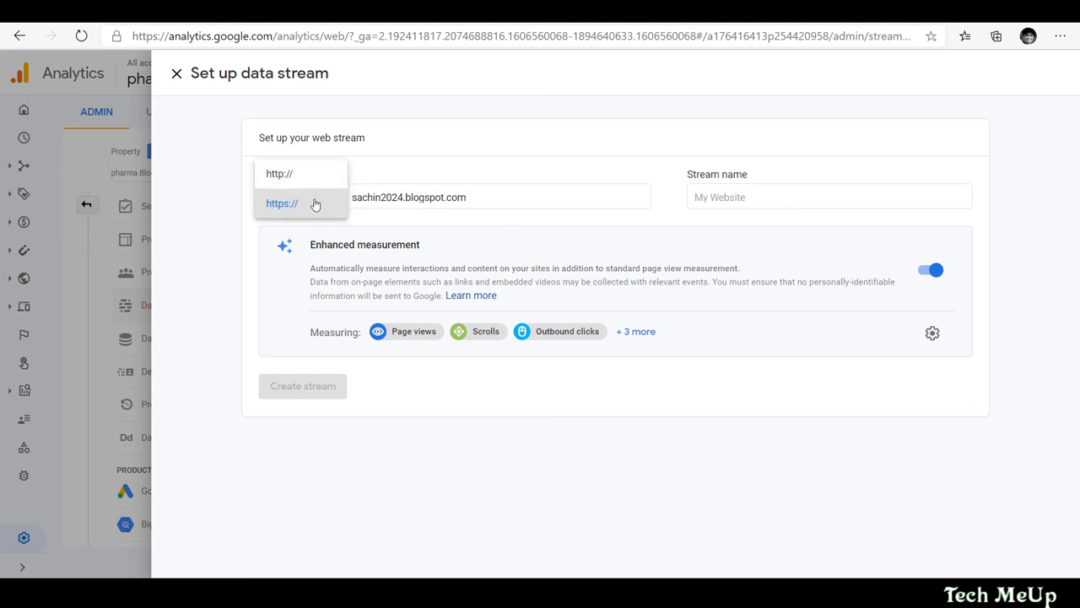
{"action": "left_click", "coordinate": [314, 204]}
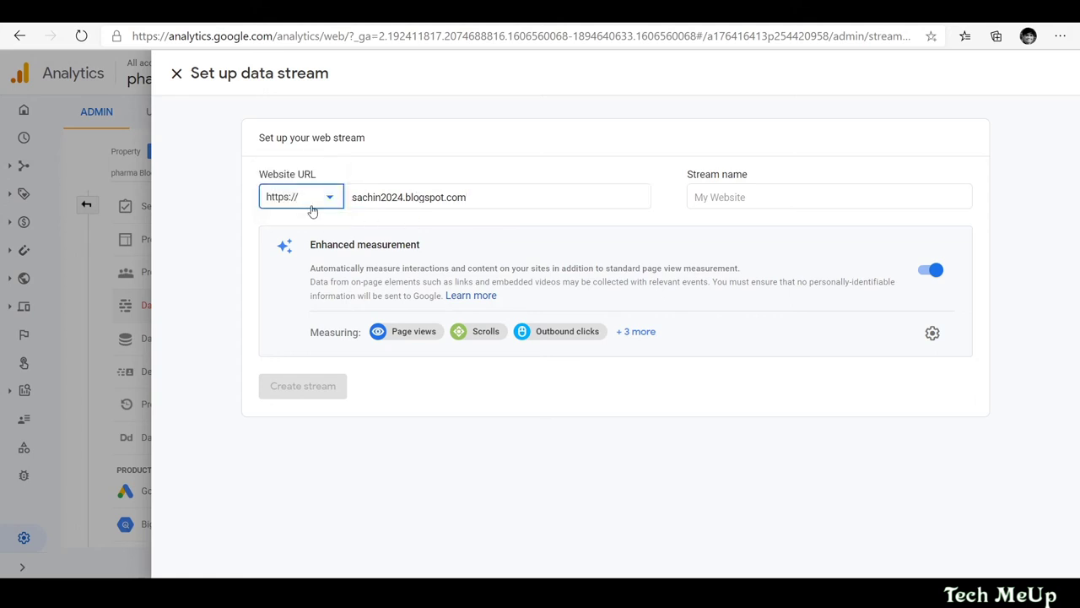
Name the web stream "Pharma Blog" and create it
{"action": "left_click", "coordinate": [707, 197]}
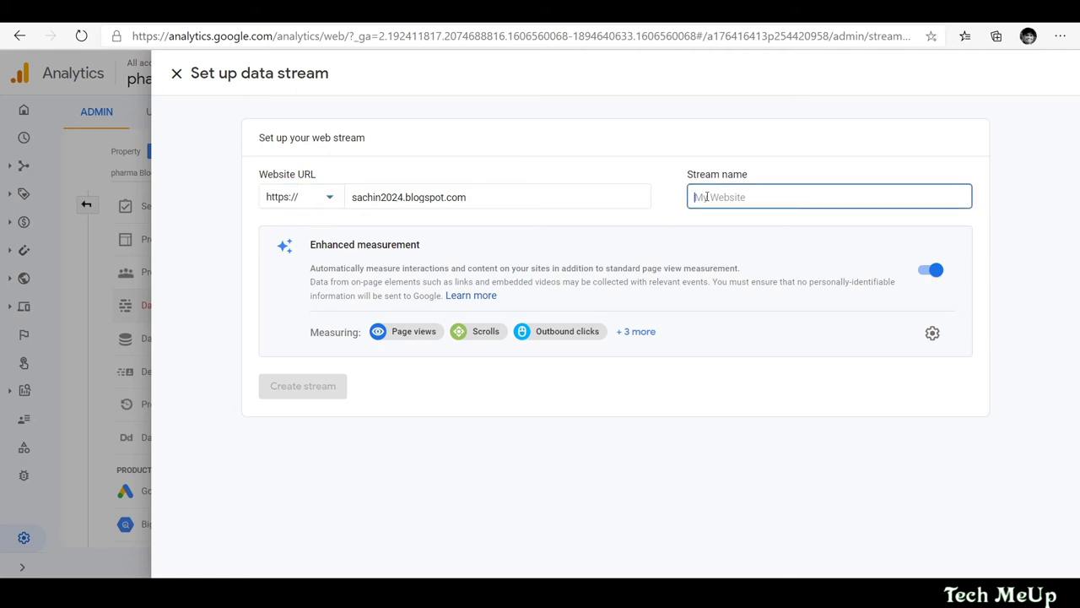
{"action": "type", "text": "pha"}
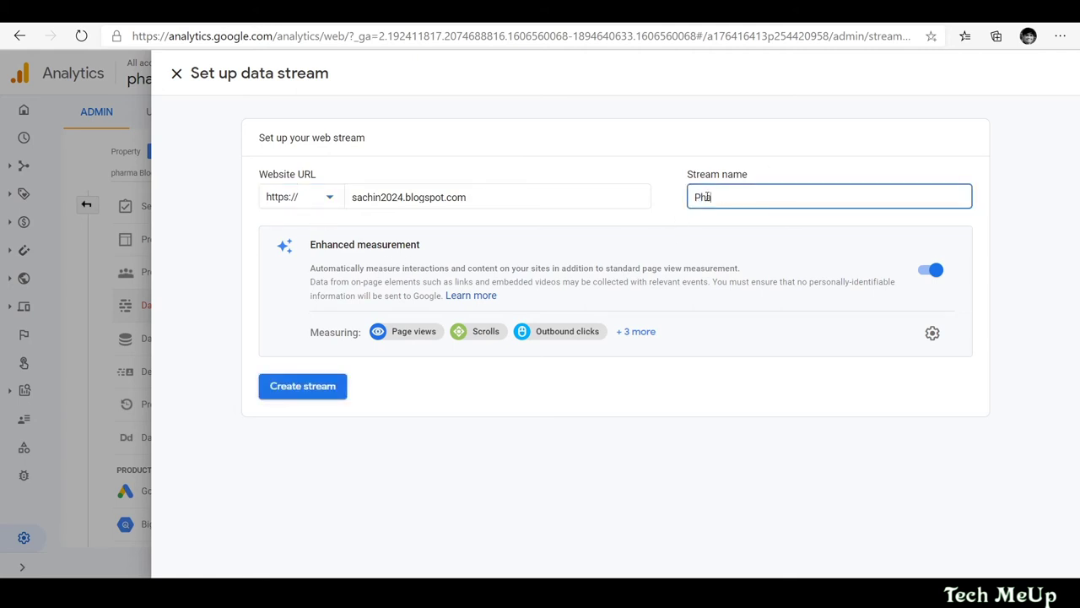
{"action": "type", "text": "rma Blog"}
{"action": "mouse_move", "coordinate": [264, 224]}
{"action": "left_mouse_down"}
{"action": "mouse_move", "coordinate": [306, 312]}
{"action": "mouse_move", "coordinate": [803, 371]}
{"action": "mouse_move", "coordinate": [960, 355]}
{"action": "left_mouse_up"}
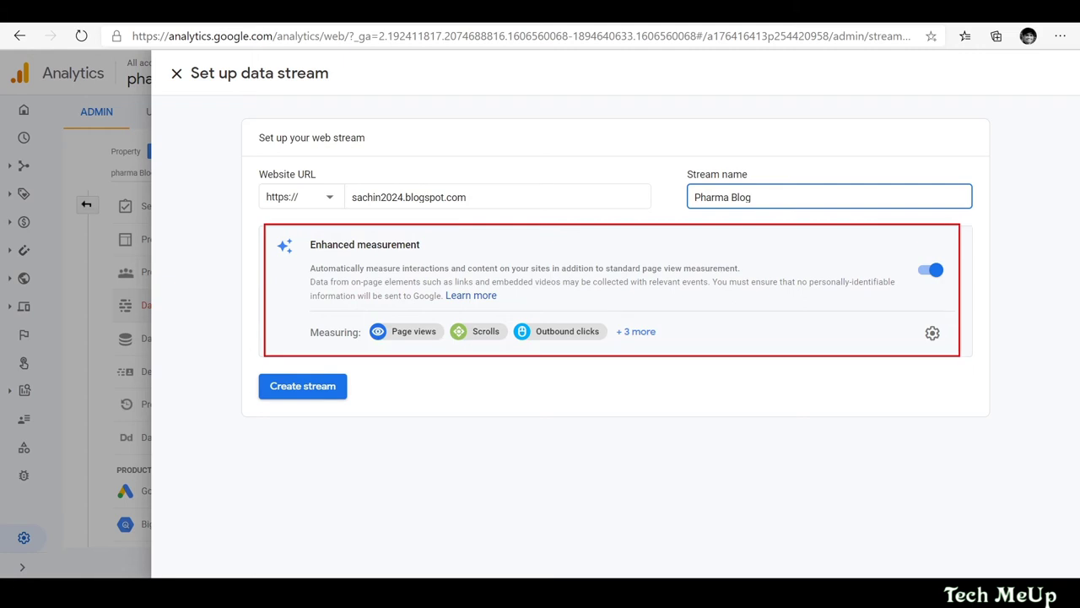
{"action": "mouse_move", "coordinate": [249, 360]}
{"action": "left_mouse_down"}
{"action": "mouse_move", "coordinate": [308, 412]}
{"action": "mouse_move", "coordinate": [375, 415]}
{"action": "left_mouse_up"}
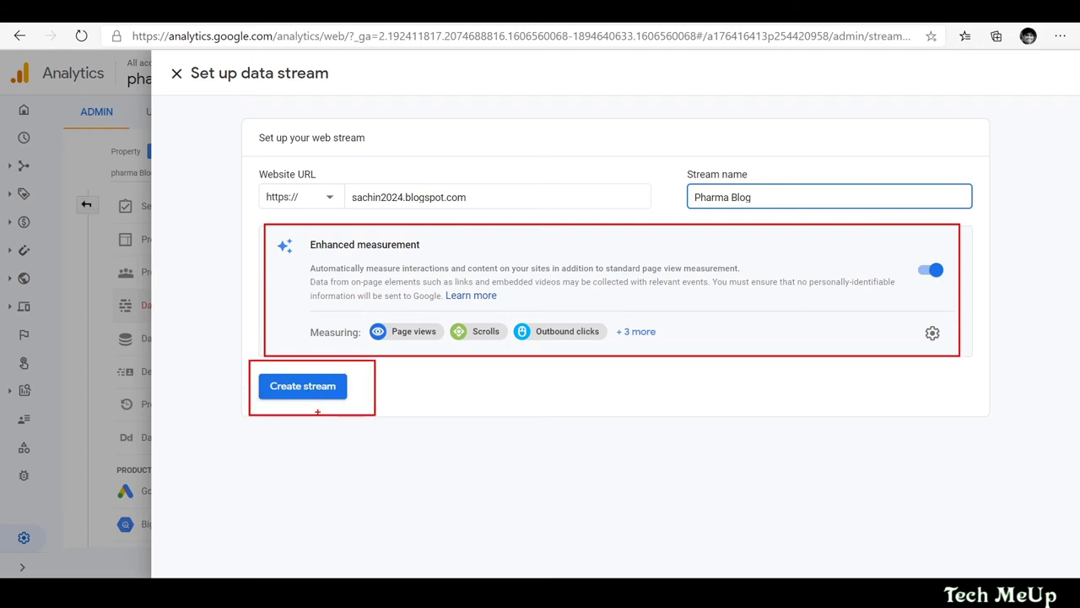
{"action": "key", "text": "Escape"}
{"action": "left_click", "coordinate": [319, 389]}
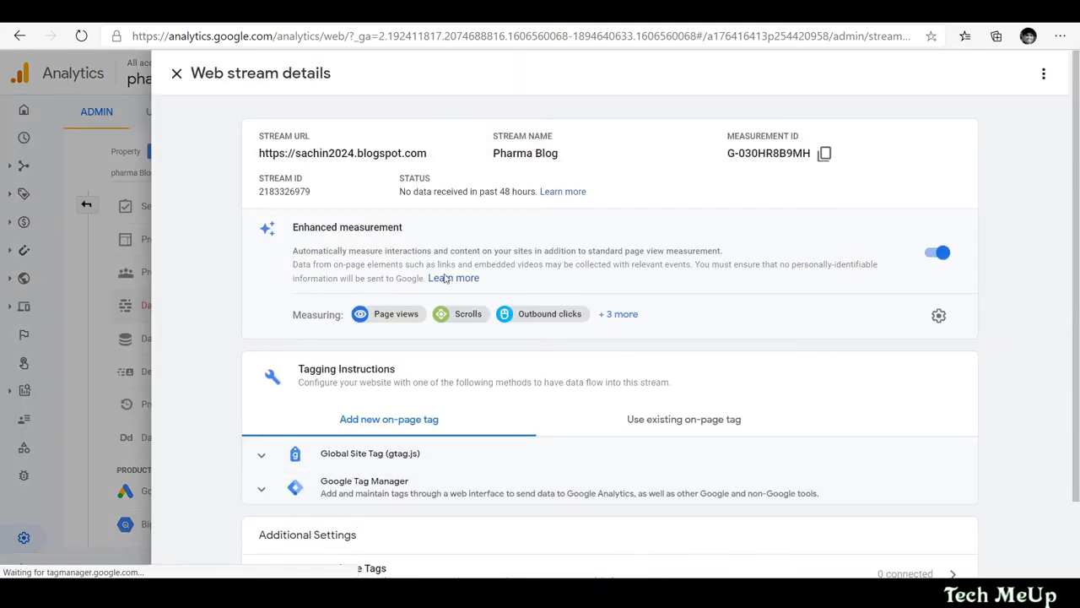
Expand the Global Site Tag (gtag.js) tagging instructions and copy the tag code
{"action": "scroll", "coordinate": [565, 344], "scroll_direction": "down", "scroll_amount": 2}
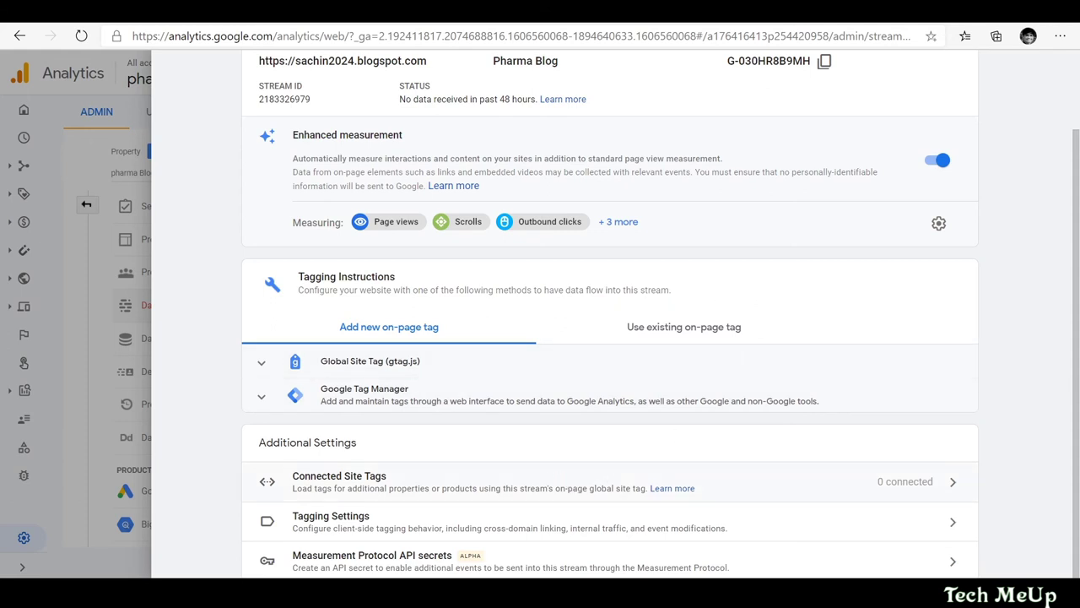
{"action": "mouse_move", "coordinate": [241, 343]}
{"action": "left_mouse_down"}
{"action": "mouse_move", "coordinate": [256, 362]}
{"action": "mouse_move", "coordinate": [342, 386]}
{"action": "mouse_move", "coordinate": [979, 373]}
{"action": "left_mouse_up"}
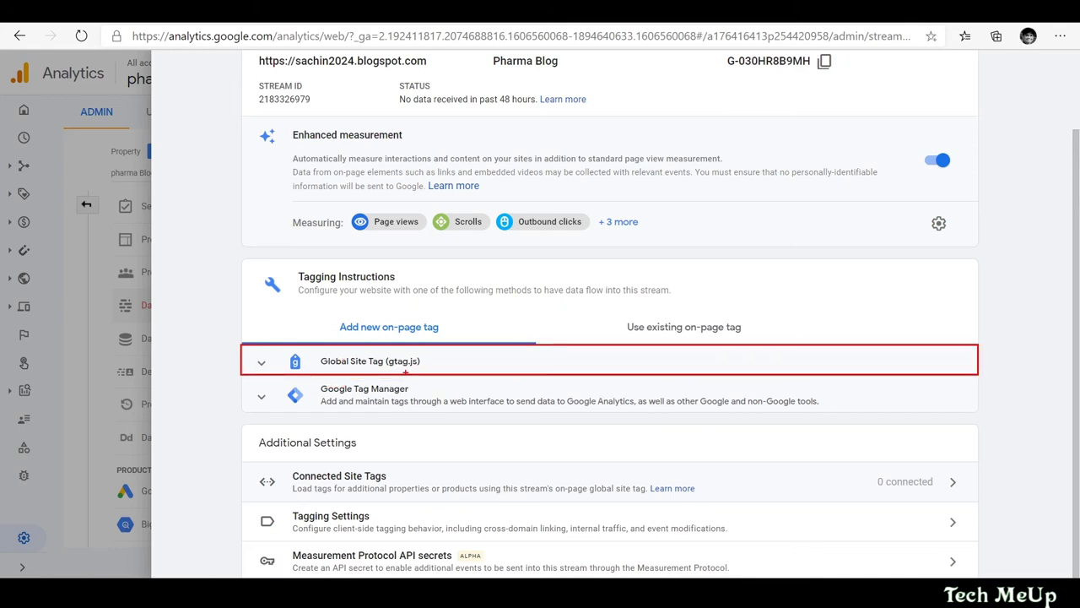
{"action": "left_click", "coordinate": [406, 367]}
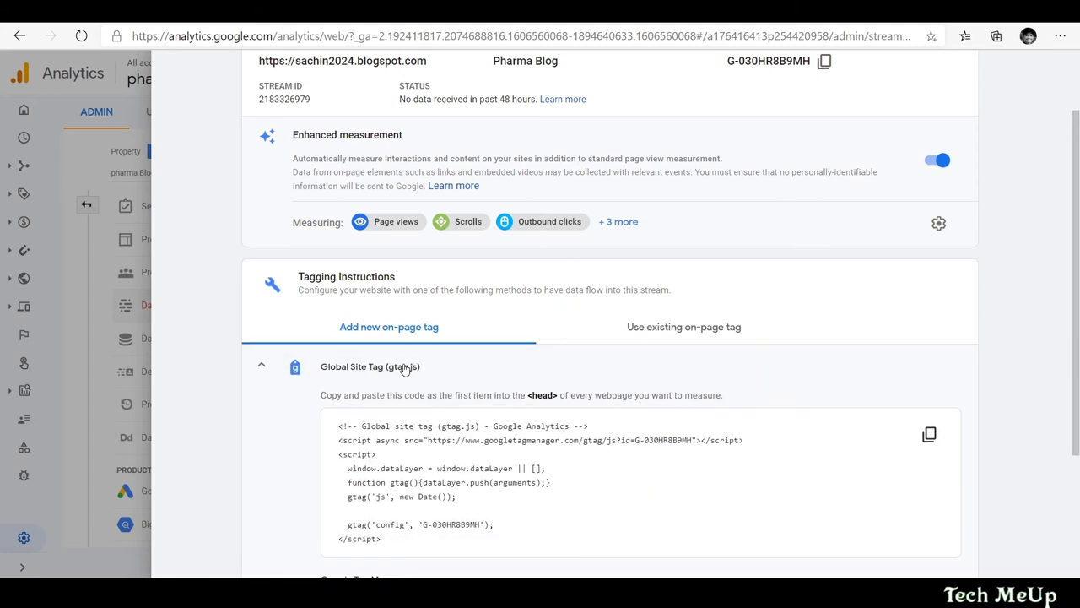
{"action": "scroll", "coordinate": [424, 371], "scroll_direction": "down", "scroll_amount": 2}
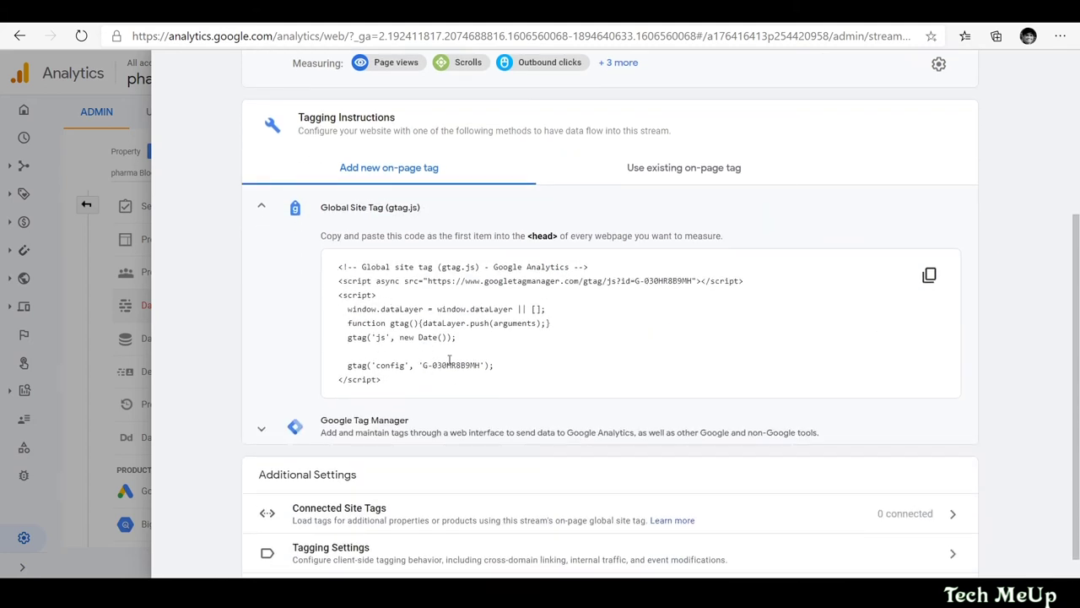
{"action": "left_click", "coordinate": [929, 276]}
{"action": "mouse_move", "coordinate": [313, 227]}
{"action": "left_mouse_down"}
{"action": "mouse_move", "coordinate": [410, 245]}
{"action": "mouse_move", "coordinate": [738, 251]}
{"action": "left_mouse_up"}
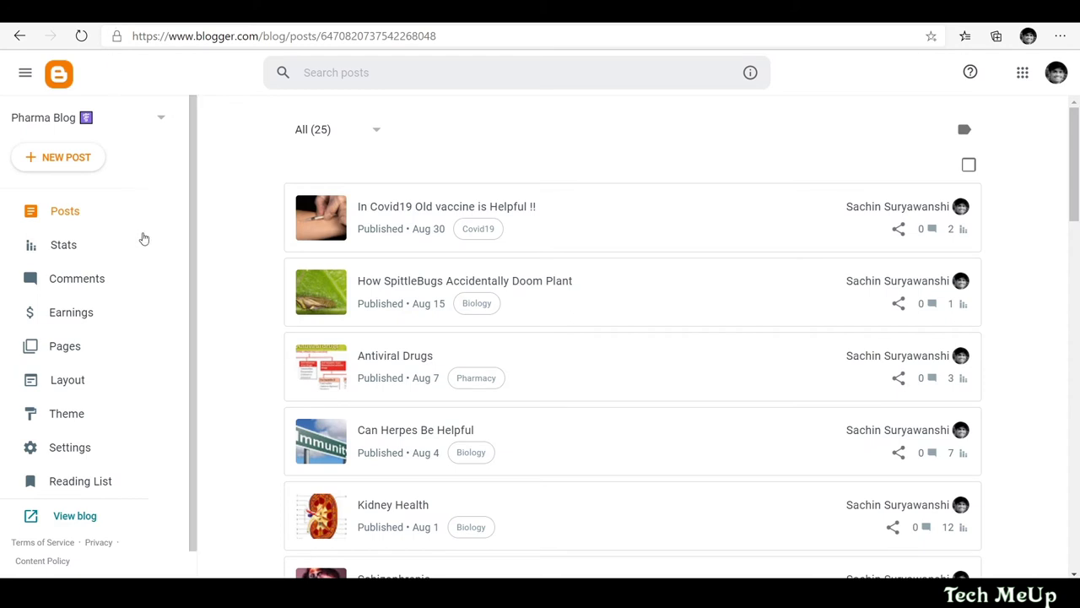
Switch to Blogger and open the Pharma Blog theme's HTML for editing
{"action": "left_click", "coordinate": [98, 420]}
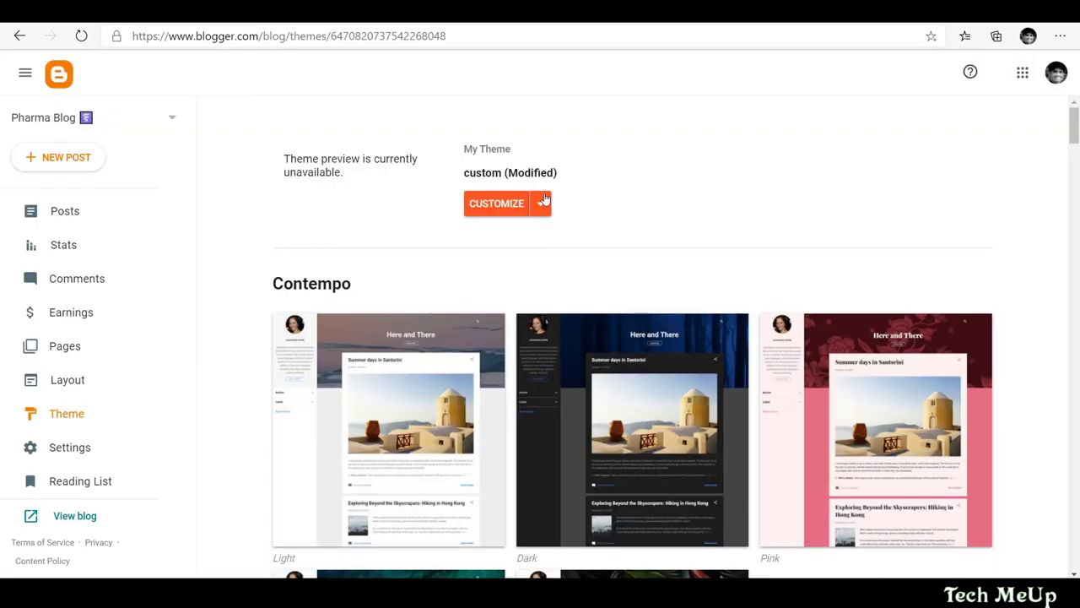
{"action": "left_click", "coordinate": [544, 201]}
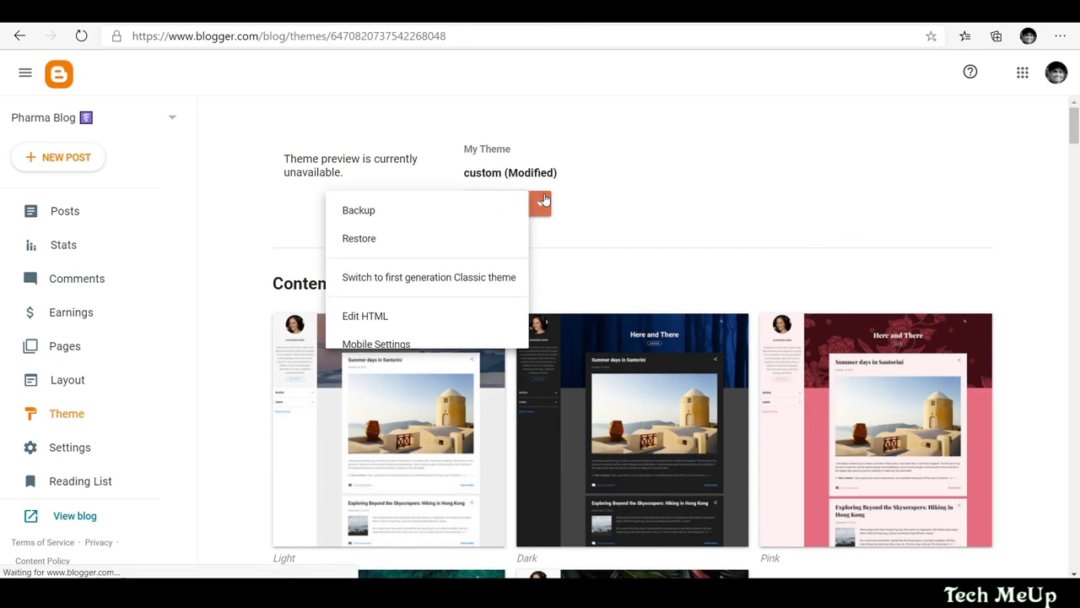
{"action": "left_click", "coordinate": [412, 315]}
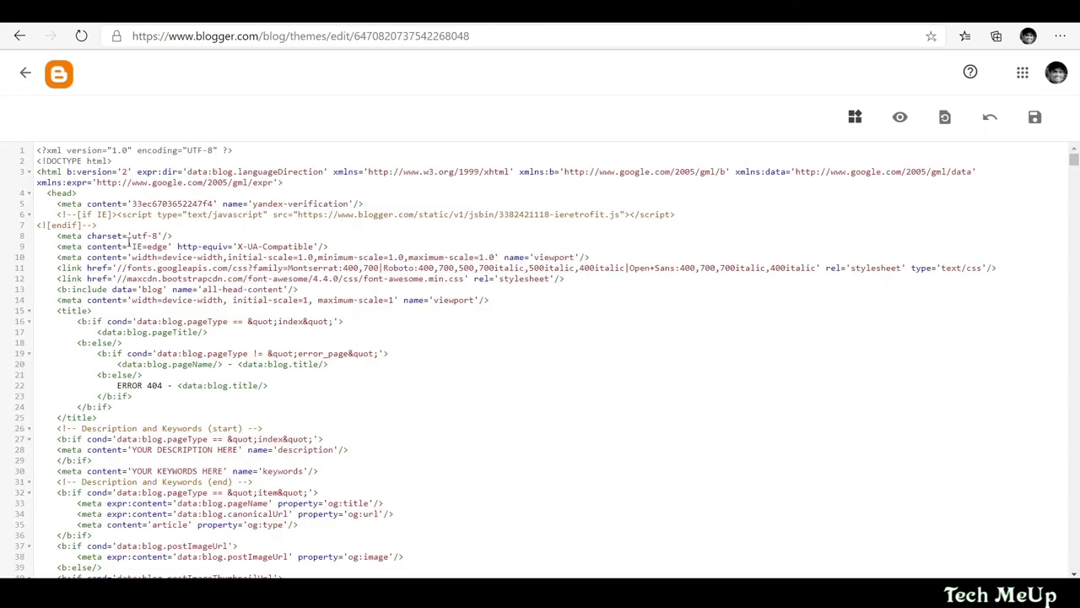
Paste the copied global site tag on a new line directly after the opening <head> tag and save the theme
{"action": "left_click", "coordinate": [82, 193]}
{"action": "key", "text": "Return"}
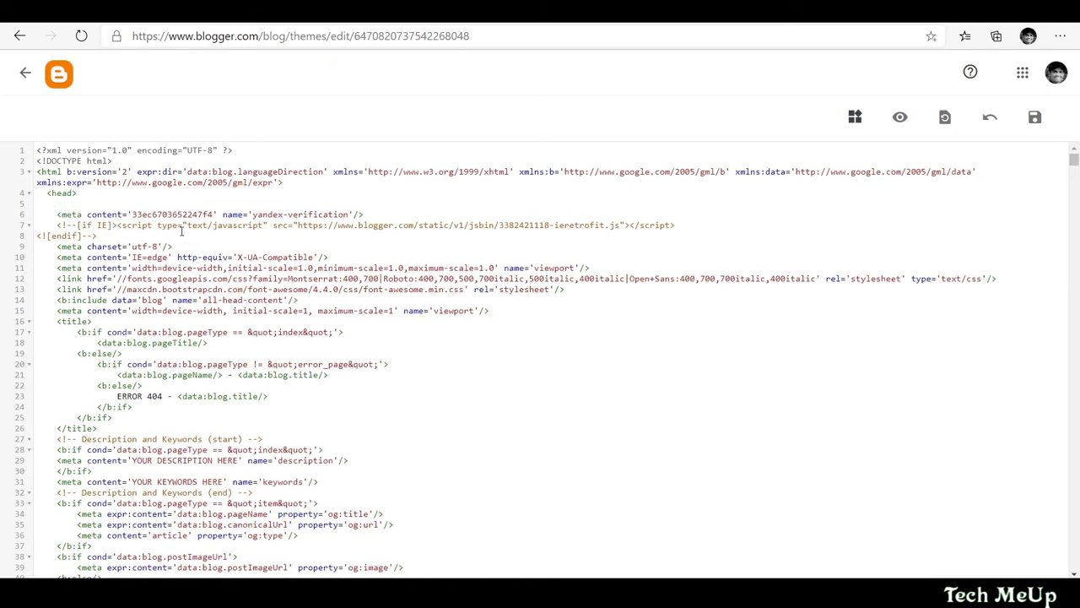
{"action": "key", "text": "ctrl+v"}
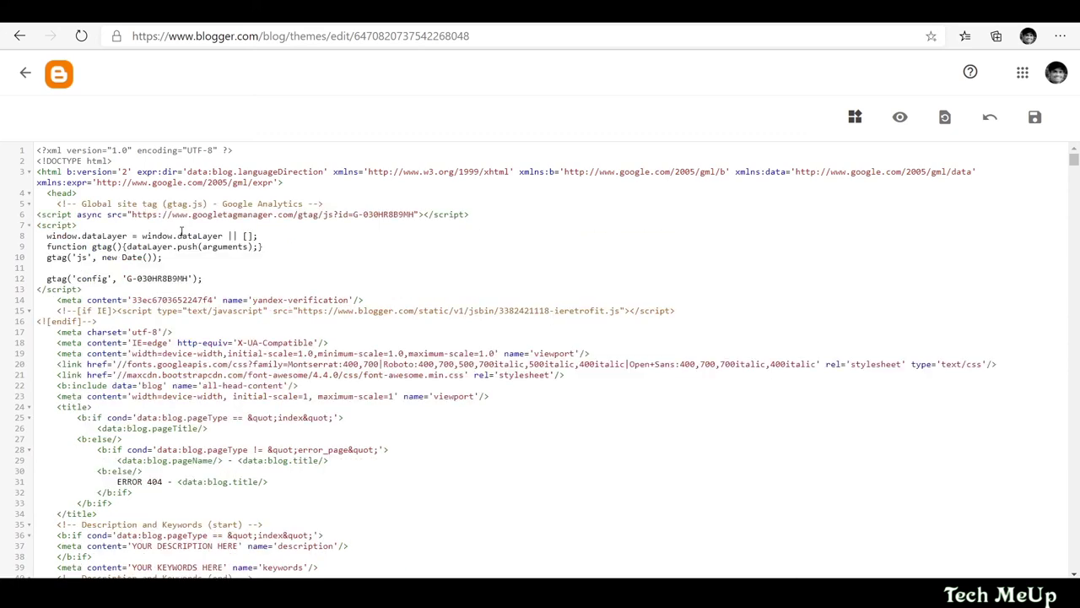
{"action": "left_click", "coordinate": [1036, 119]}
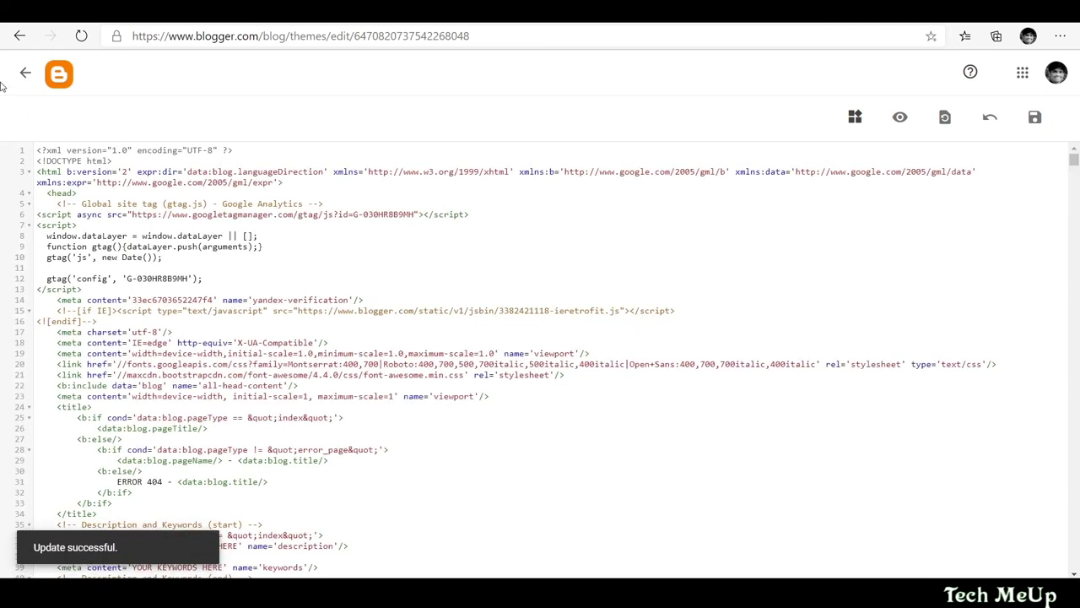
Leave the theme's HTML editor and open the Pharma Blog's list of posts
{"action": "left_click", "coordinate": [25, 72]}
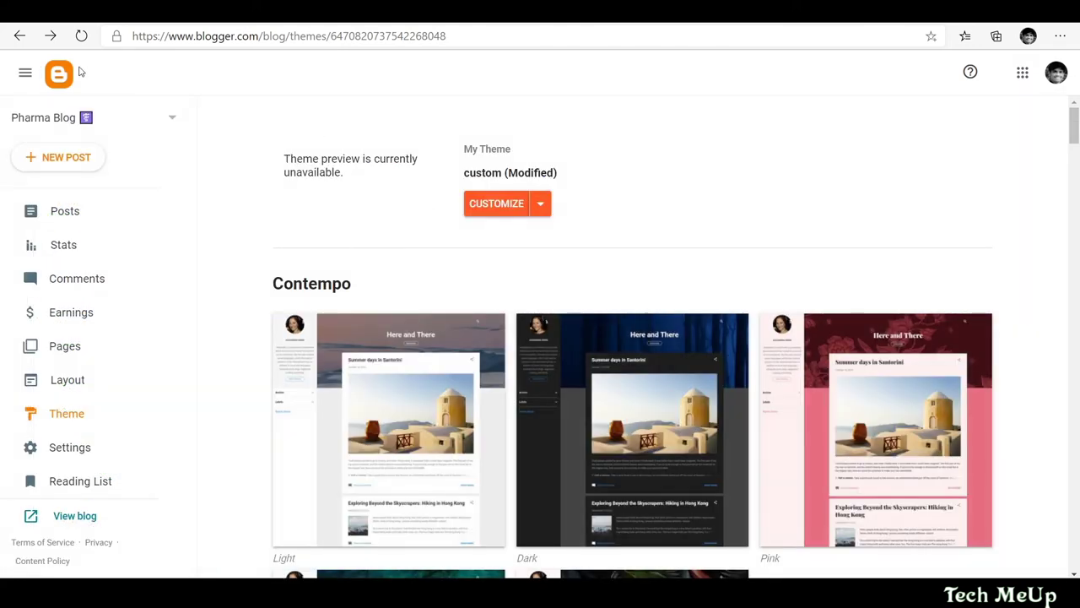
{"action": "left_click", "coordinate": [104, 213]}
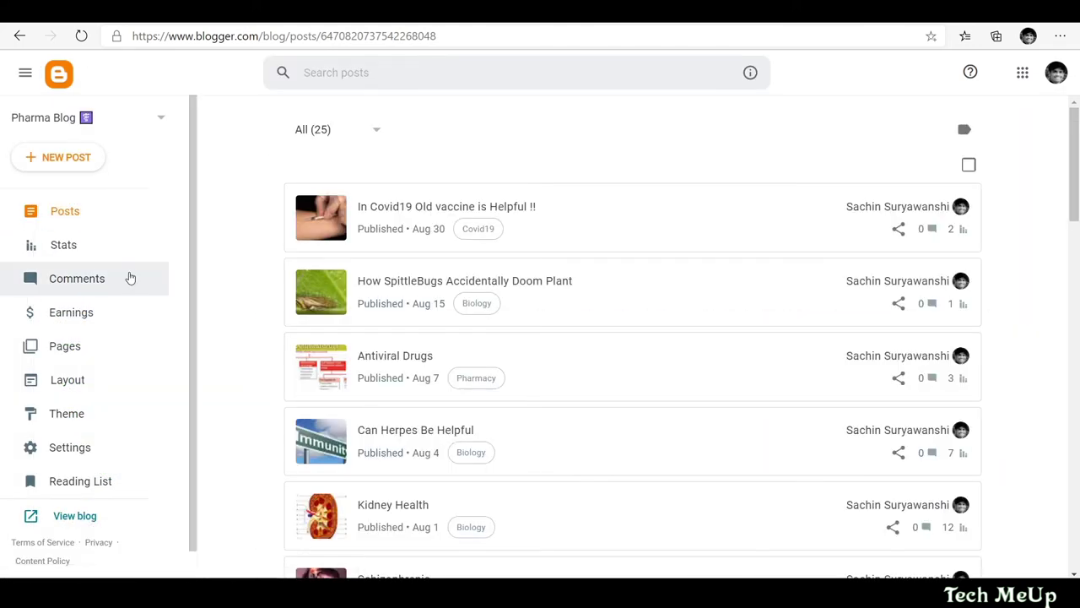
Switch back to Google Analytics and close the Pharma Blog stream's details to return to the Data Streams list
{"action": "left_click", "coordinate": [714, 11]}
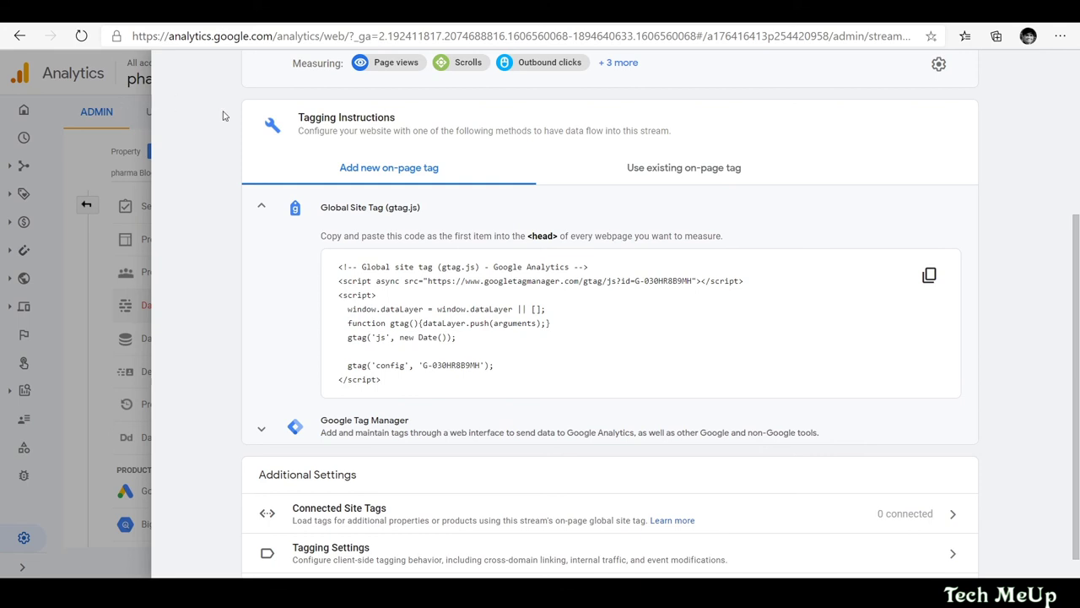
{"action": "left_click", "coordinate": [41, 96]}
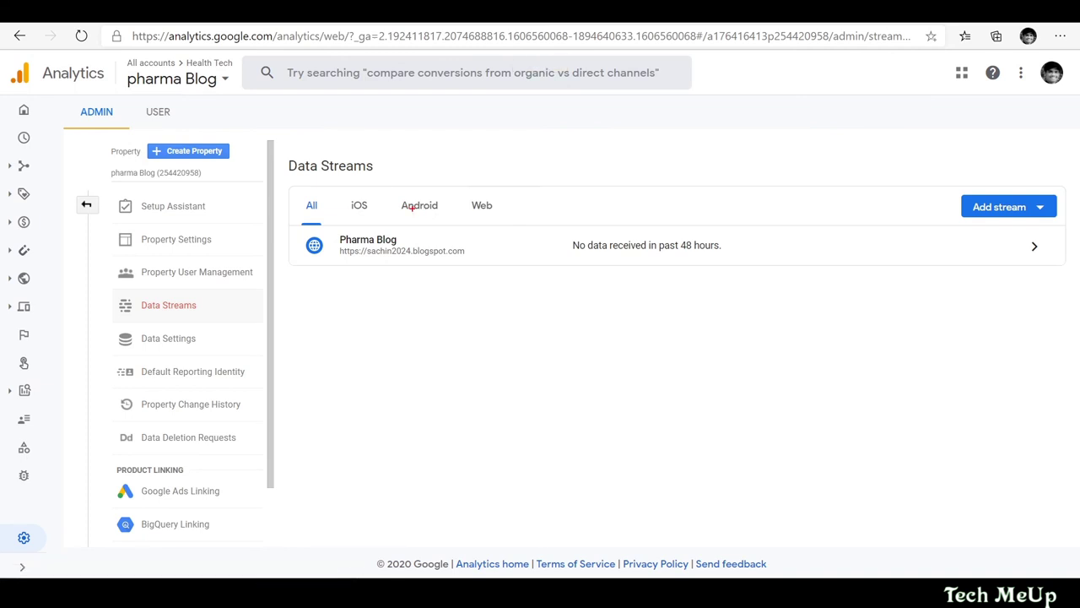
{"action": "mouse_move", "coordinate": [285, 178]}
{"action": "left_mouse_down"}
{"action": "mouse_move", "coordinate": [374, 268]}
{"action": "mouse_move", "coordinate": [1066, 287]}
{"action": "left_mouse_up"}
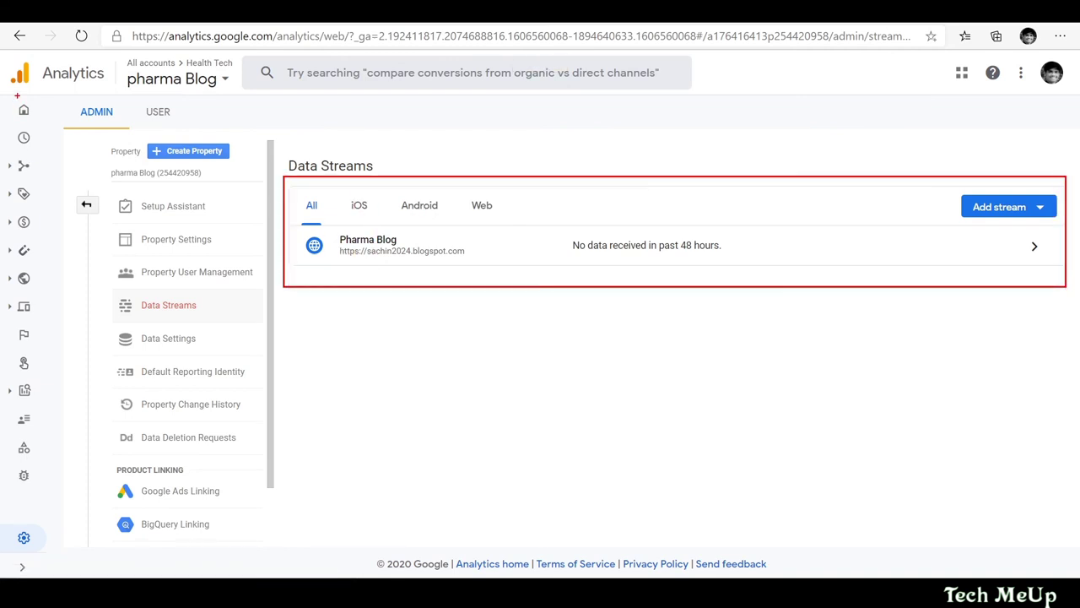
{"action": "left_click_drag", "start_coordinate": [5, 97], "coordinate": [43, 128]}
{"action": "key", "text": "Escape"}
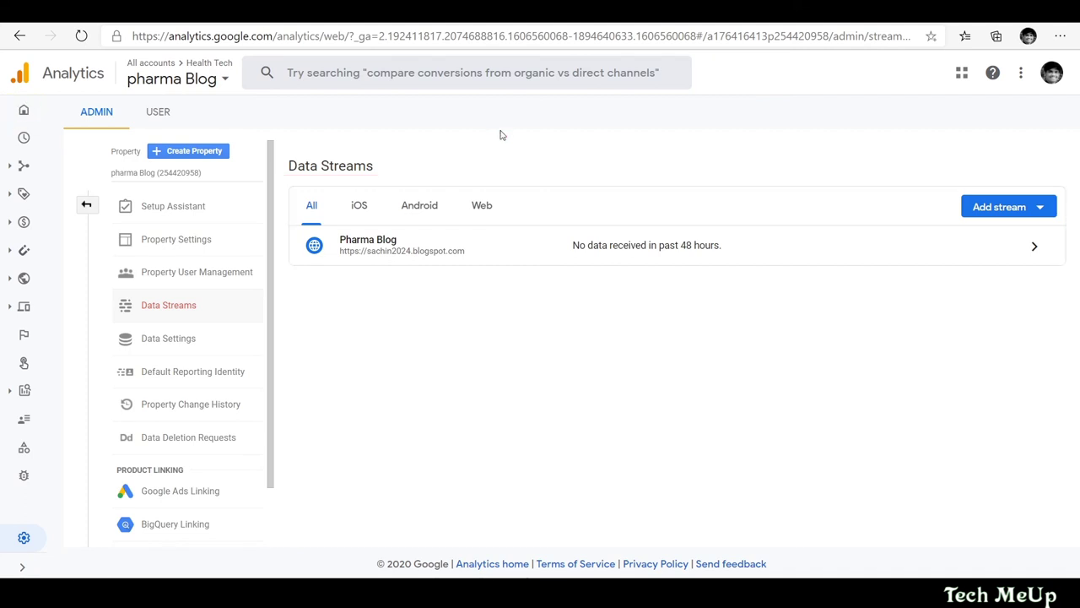
Open the pharma Blog property's Home overview and its Realtime report to check for incoming visitor data
{"action": "left_click", "coordinate": [22, 112]}
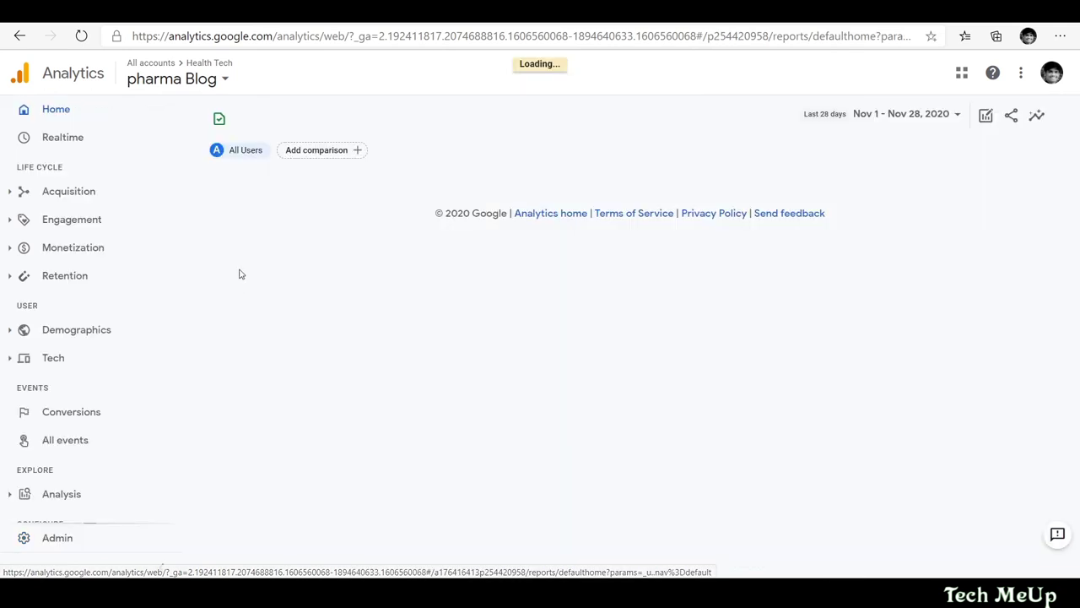
{"action": "left_click", "coordinate": [63, 138]}
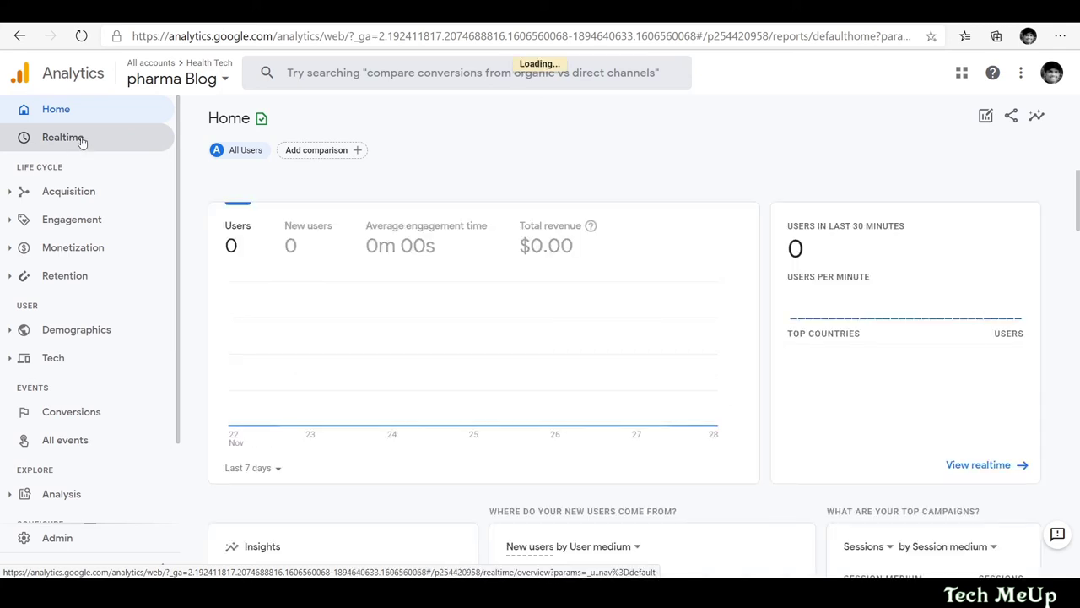
{"action": "left_click", "coordinate": [82, 141]}
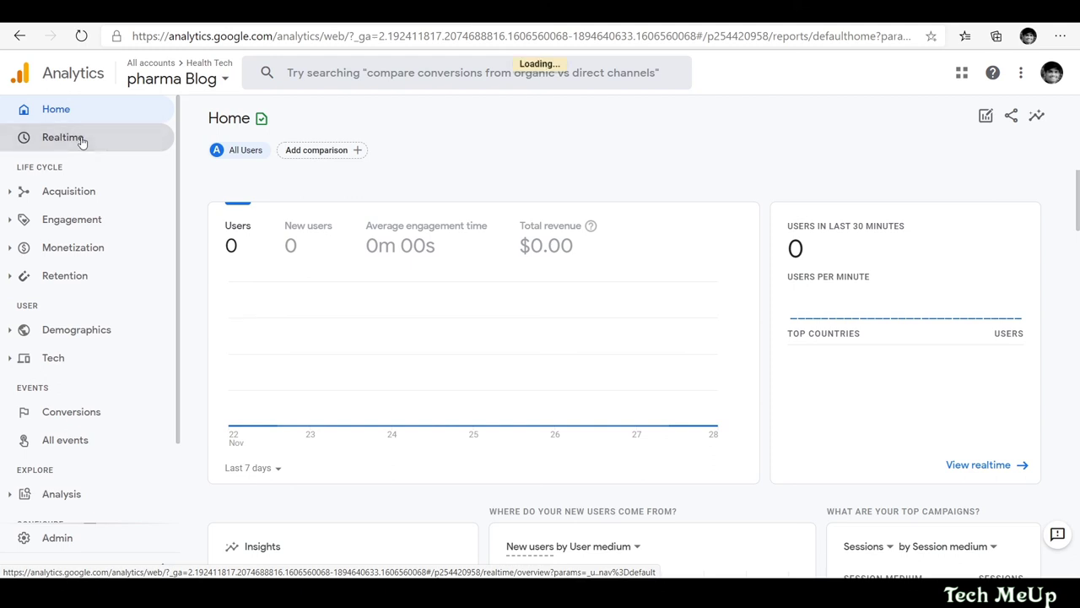